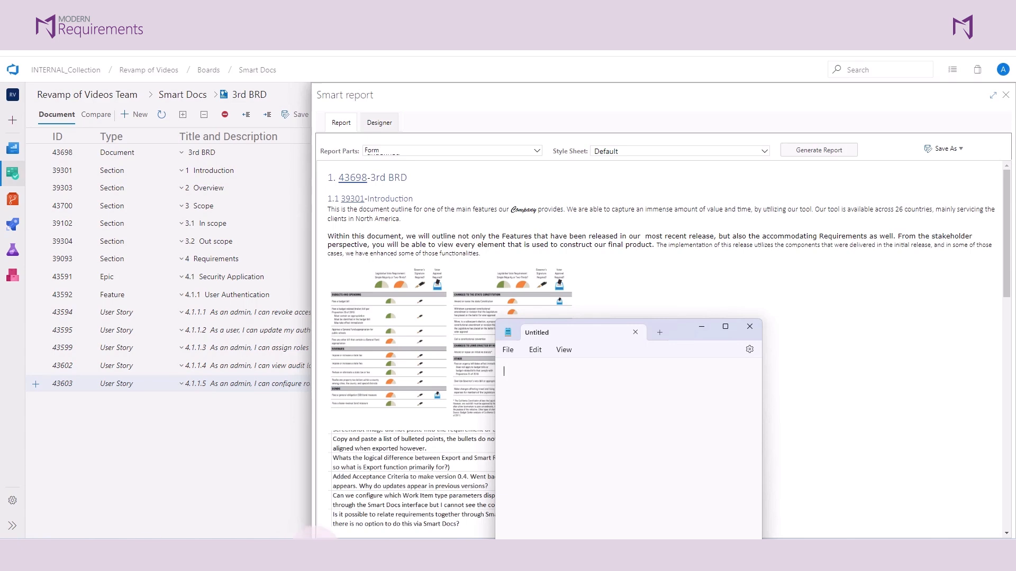
# Write the first two document hierarchy levels in the blank Notepad note as "1 - Document" and "2 - Section".
pyautogui.click(129, 436)
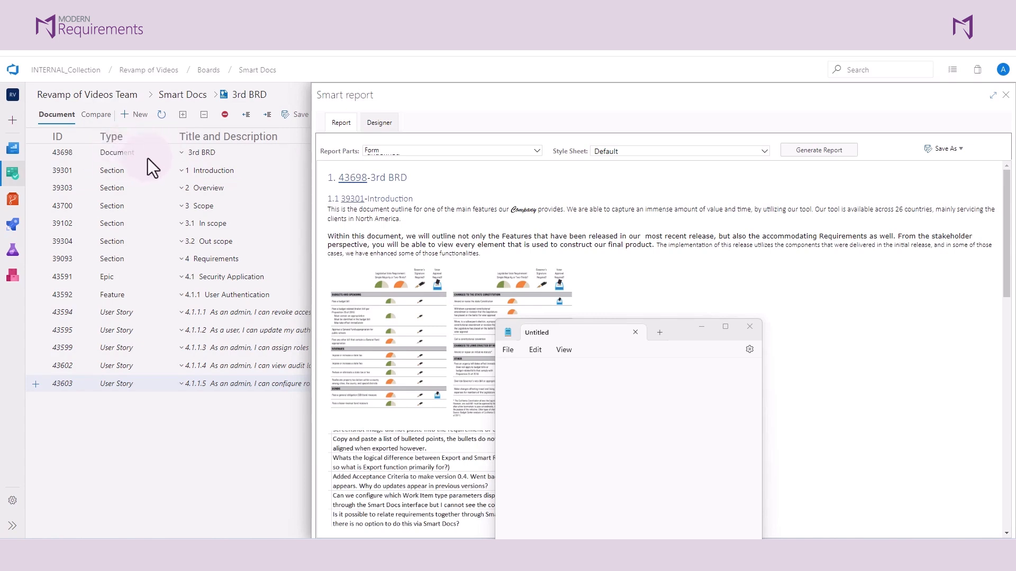
pyautogui.click(570, 377)
pyautogui.write('1 - Document')
pyautogui.press('Return')
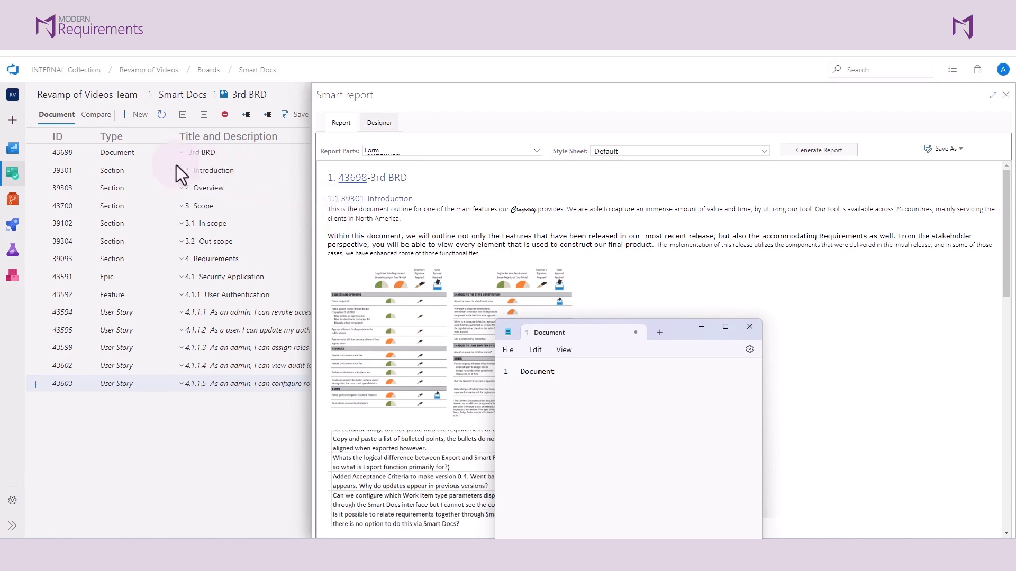
pyautogui.write('2 - Section')
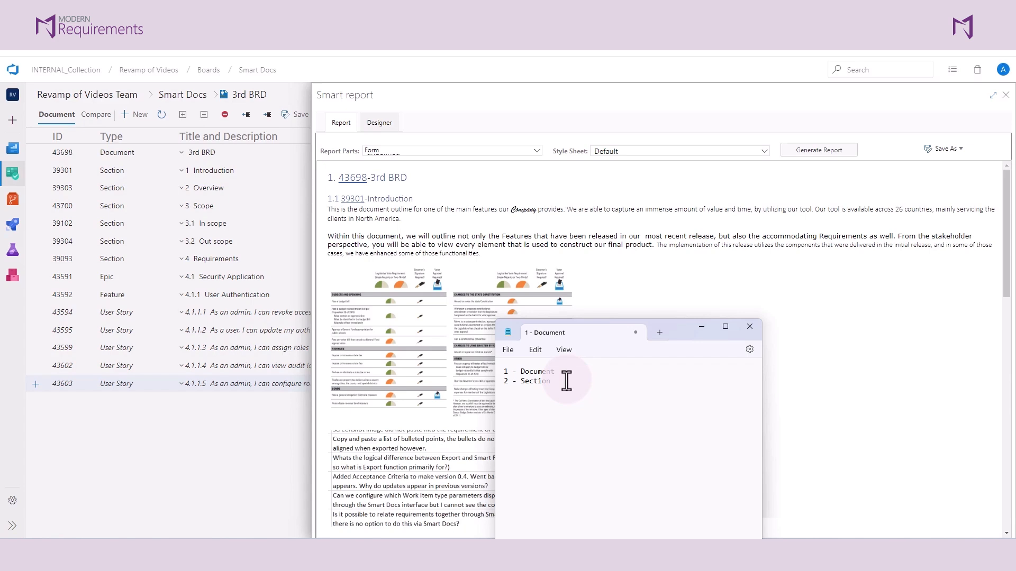
# Review the report's numbered headings and add the third hierarchy level to the note as "3 - Section + Epic".
pyautogui.scroll(-5, 429, 307)
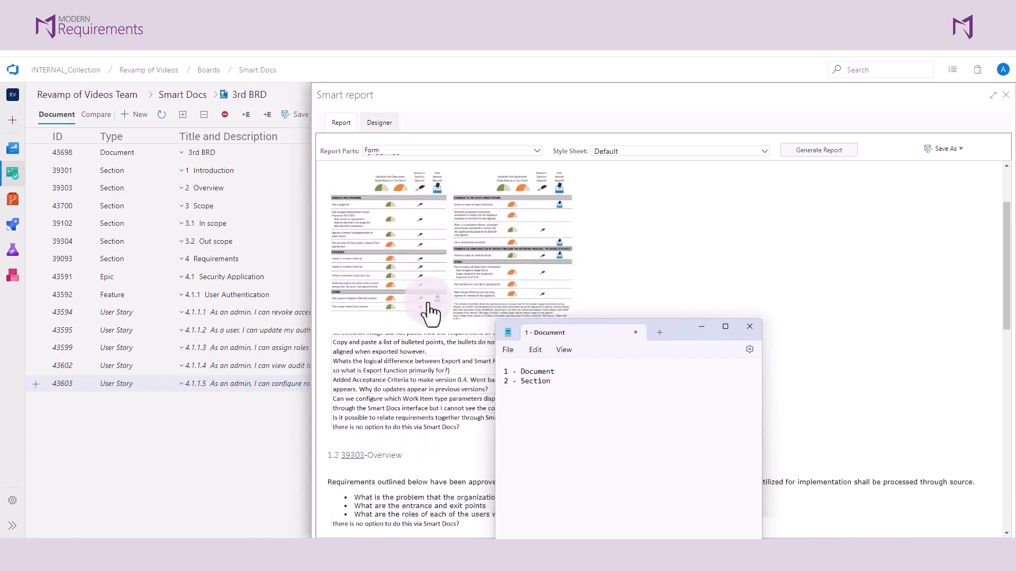
pyautogui.scroll(-2, 429, 312)
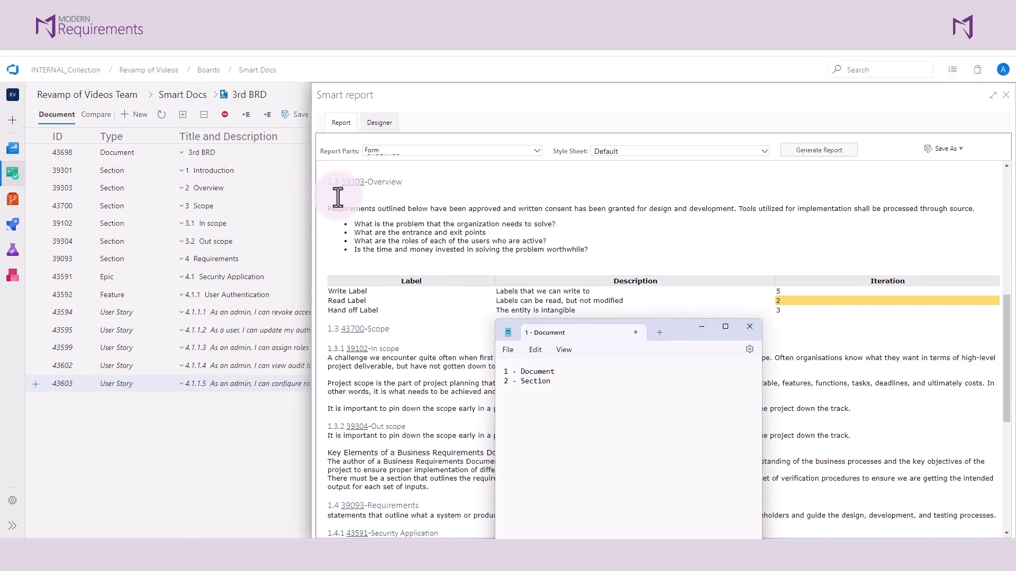
pyautogui.click(570, 382)
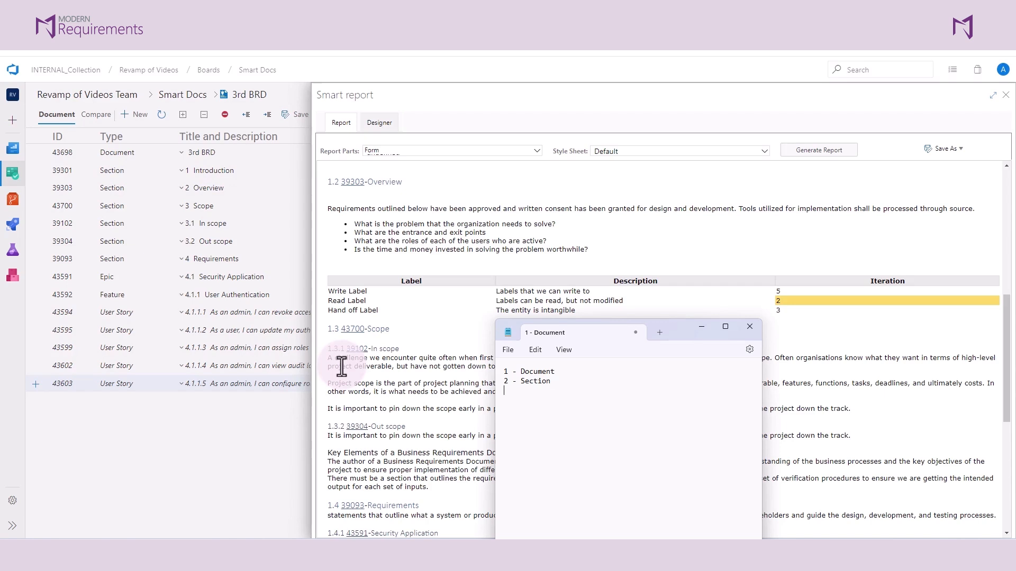
pyautogui.write('3 - Section')
pyautogui.scroll(-3, 341, 366)
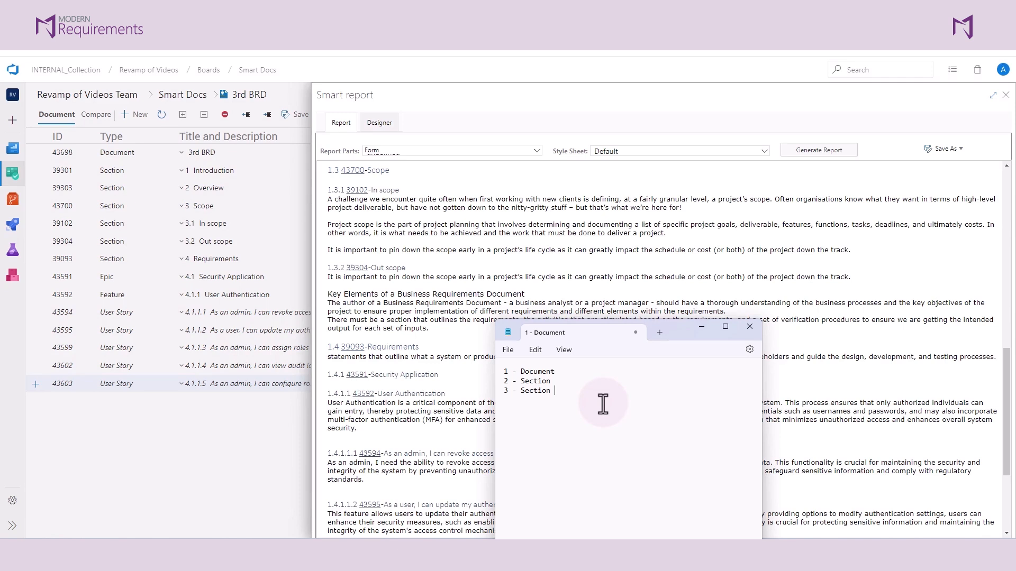
pyautogui.write('+ Epic')
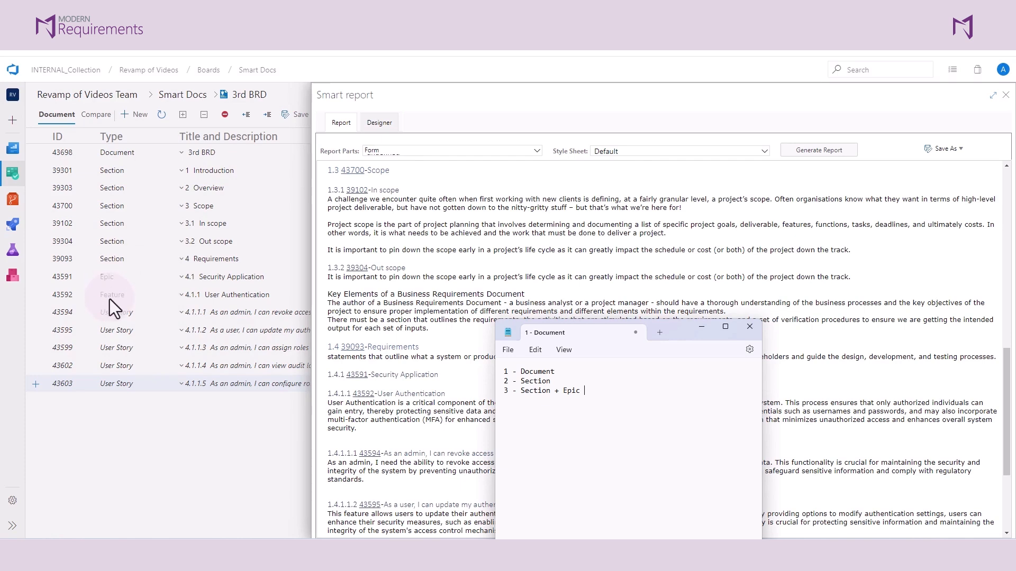
# Complete the hierarchy note with the lines "4 - Feature" and "5 - User Story".
pyautogui.press('Return')
pyautogui.write('4 - Feature')
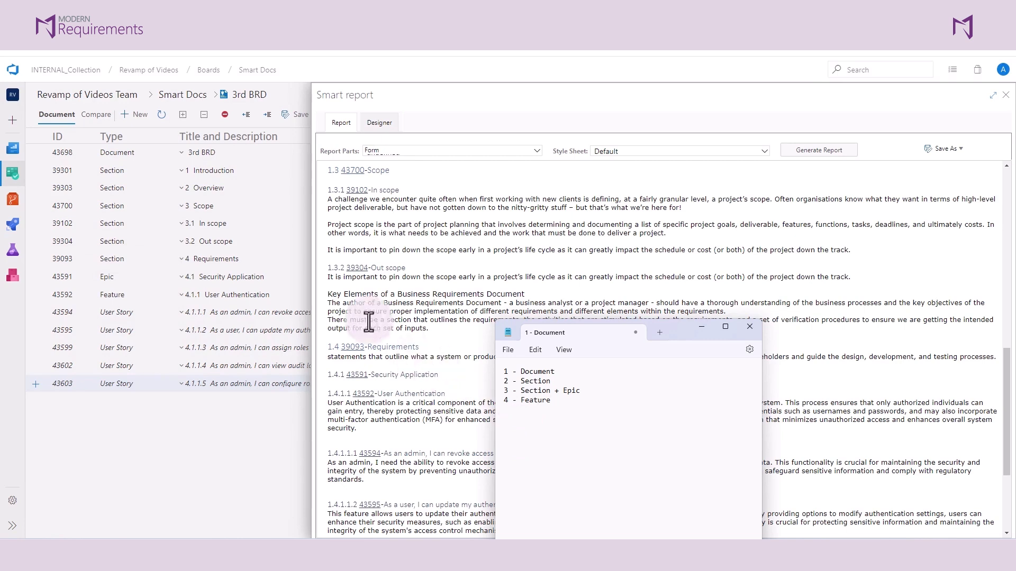
pyautogui.scroll(-3, 357, 312)
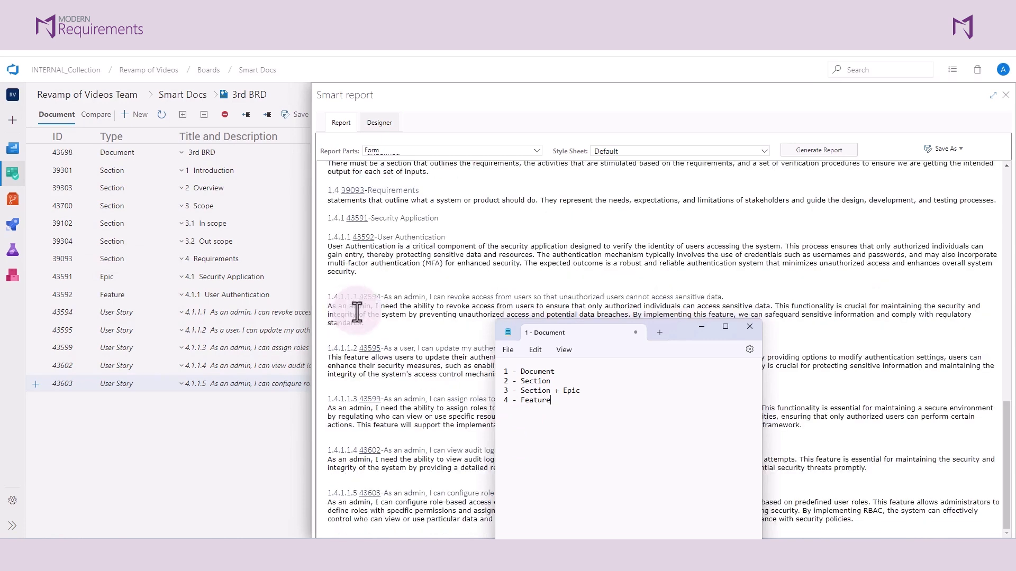
pyautogui.write('5 - User Story')
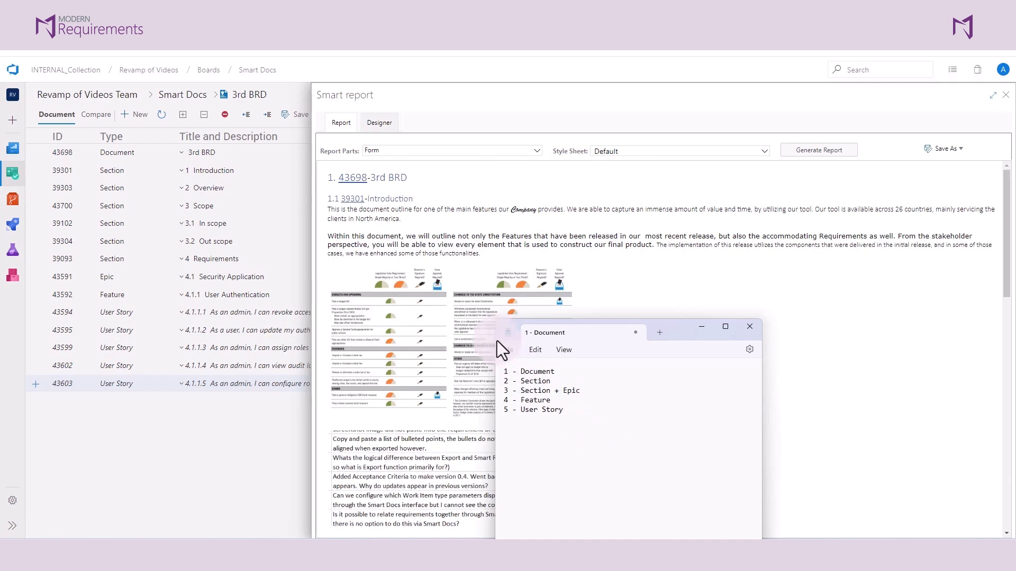
# Create a new report part in the Smart Report designer and set its default section's work item type to Document.
pyautogui.click(381, 132)
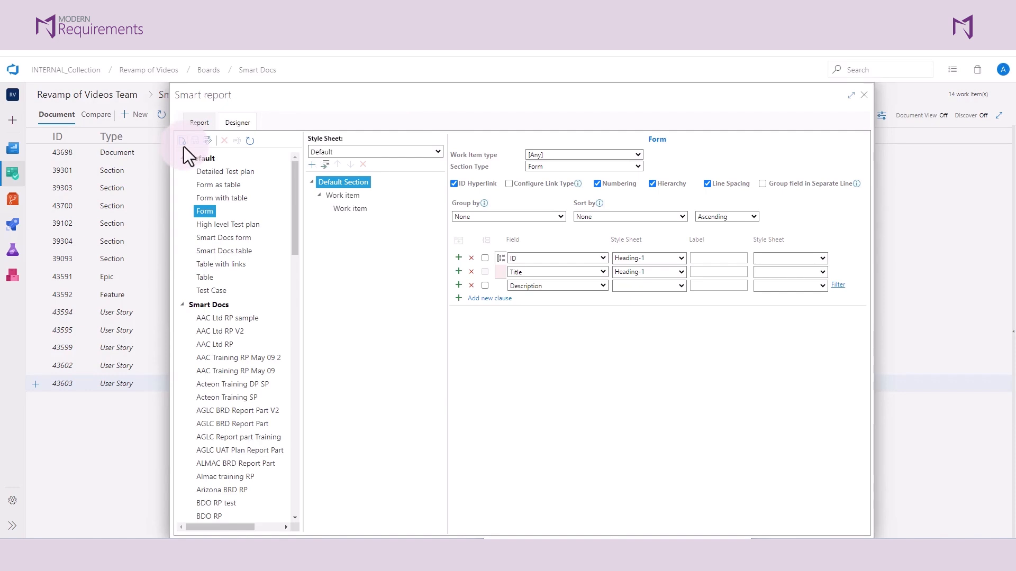
pyautogui.click(183, 143)
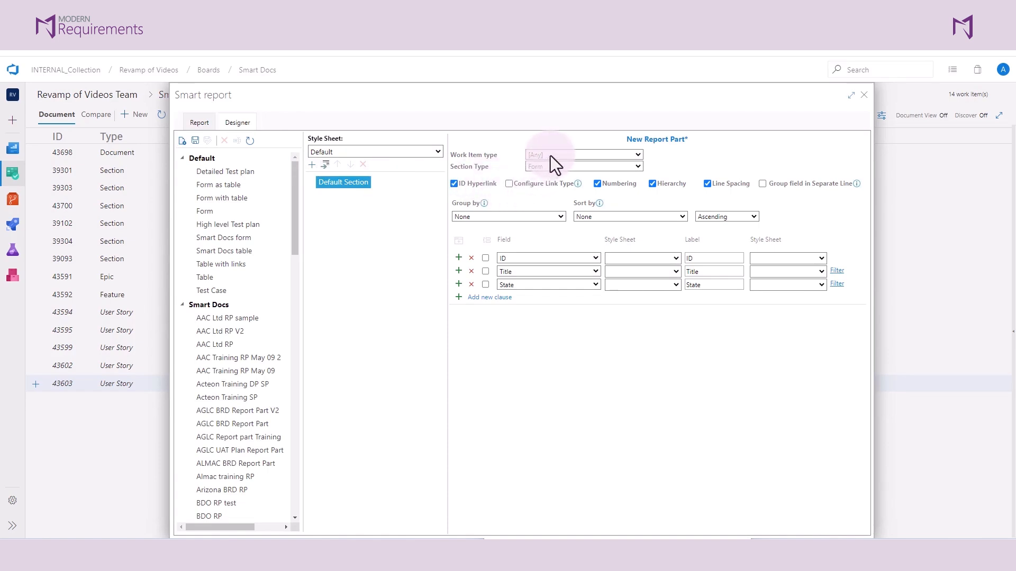
pyautogui.click(610, 534)
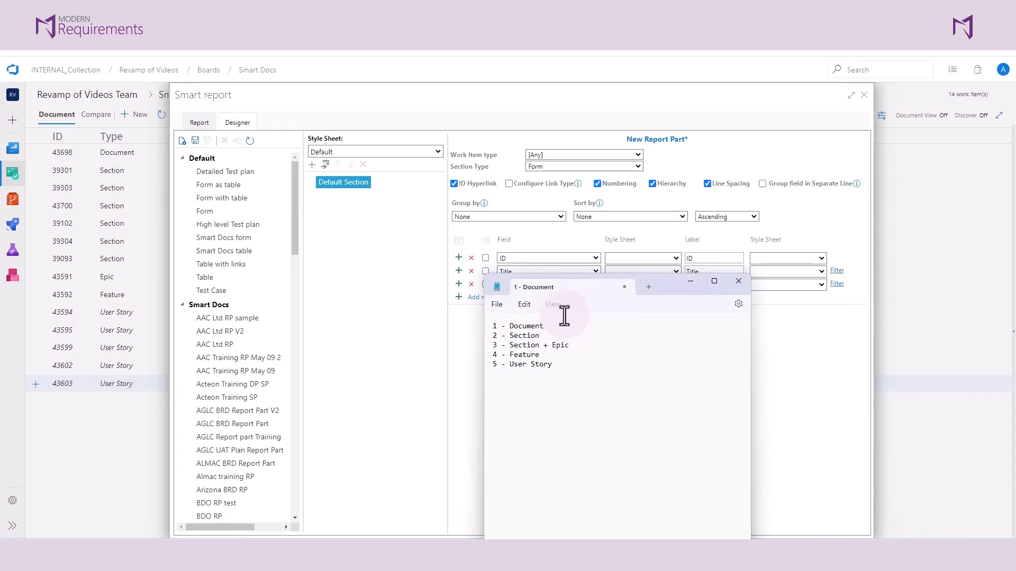
pyautogui.click(599, 152)
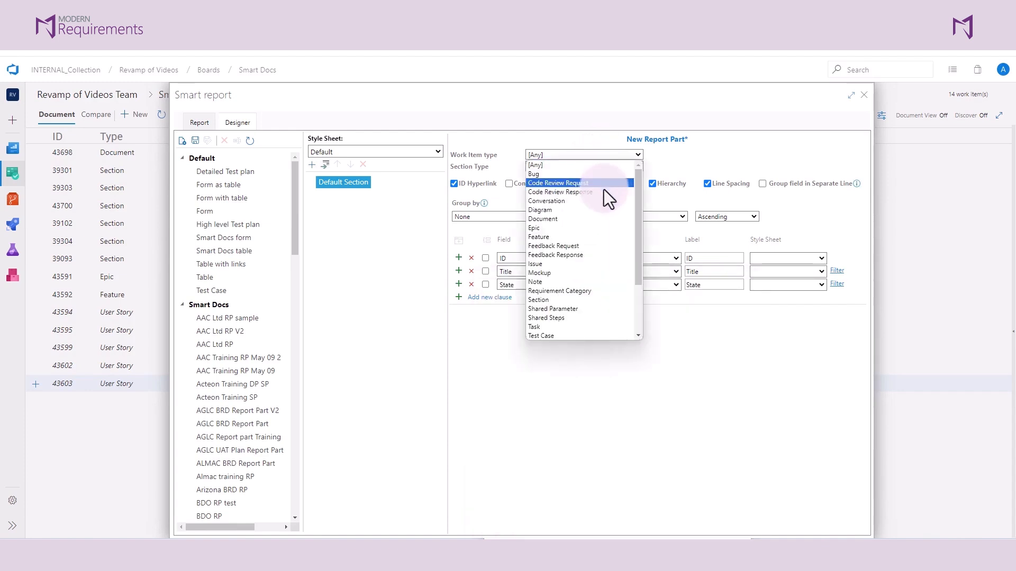
pyautogui.click(566, 219)
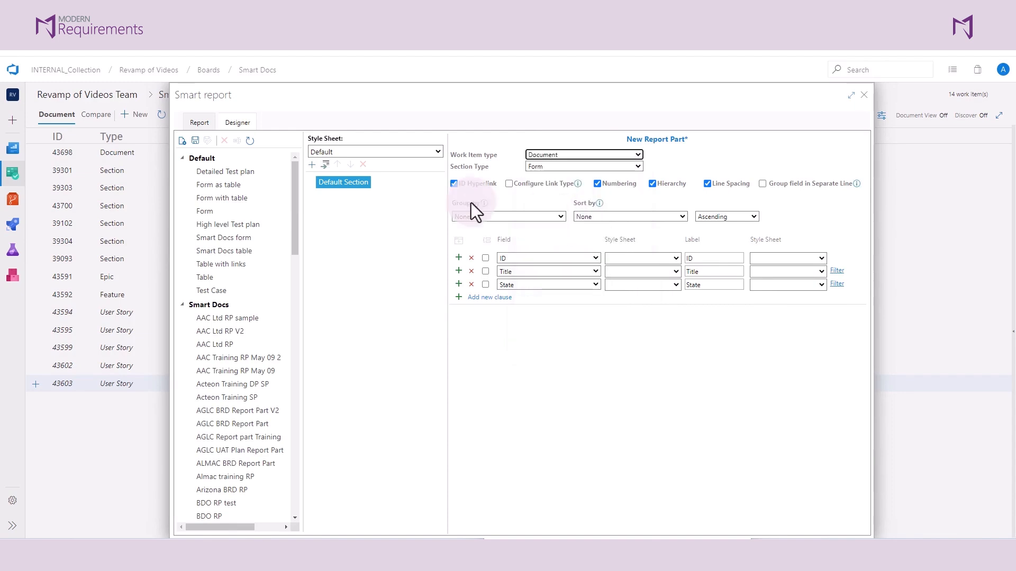
# Rename the report part's default section as Document.
pyautogui.doubleClick(363, 183)
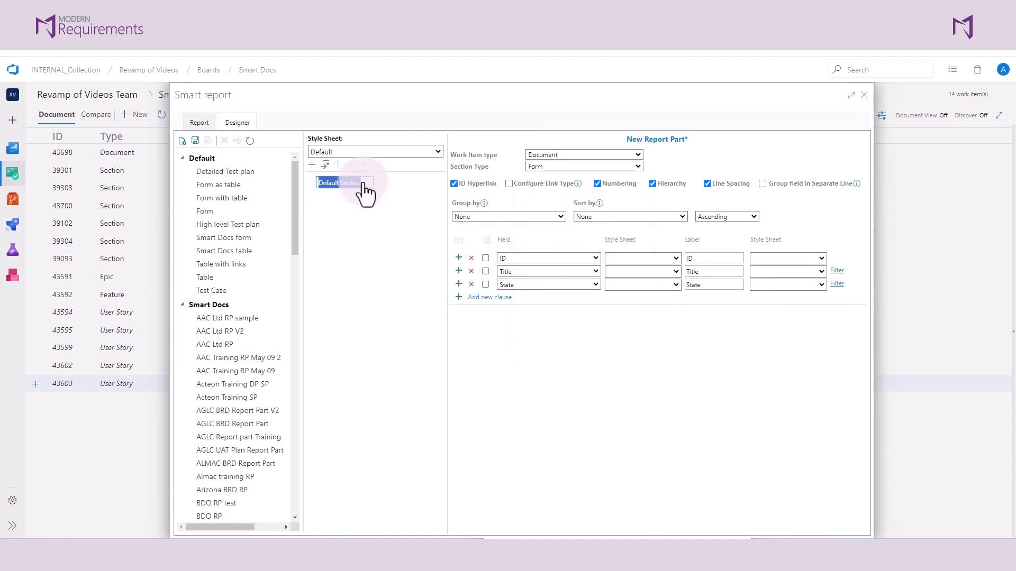
pyautogui.write('Document')
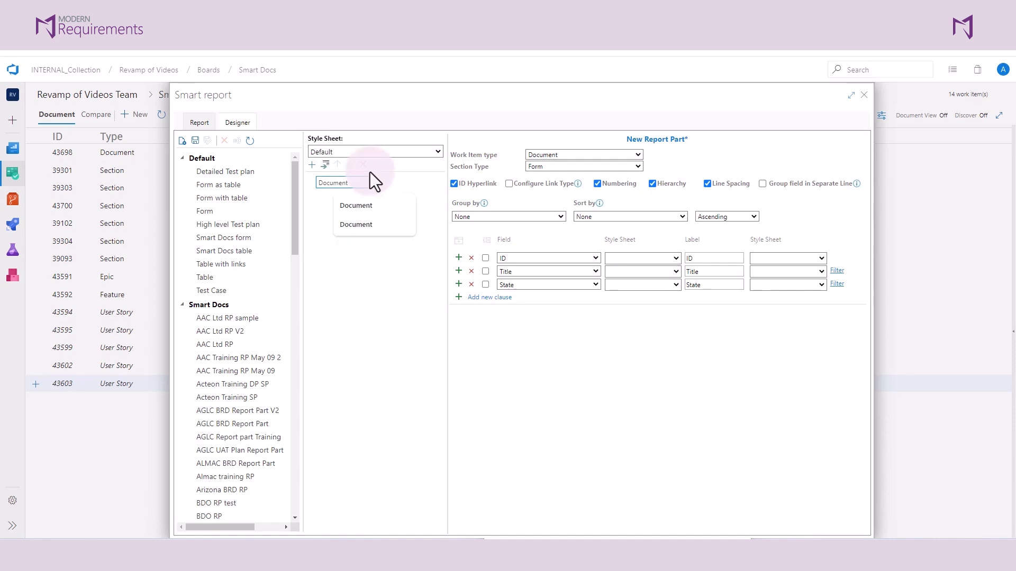
pyautogui.press('Return')
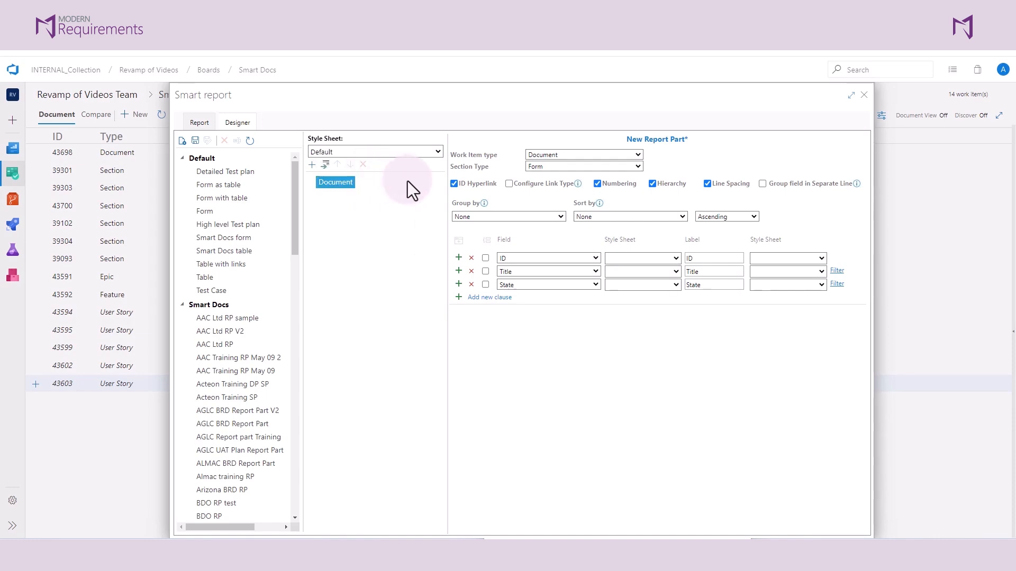
# Add a subsection beneath Document and set its work item type to Section, following the hierarchy note.
pyautogui.click(603, 537)
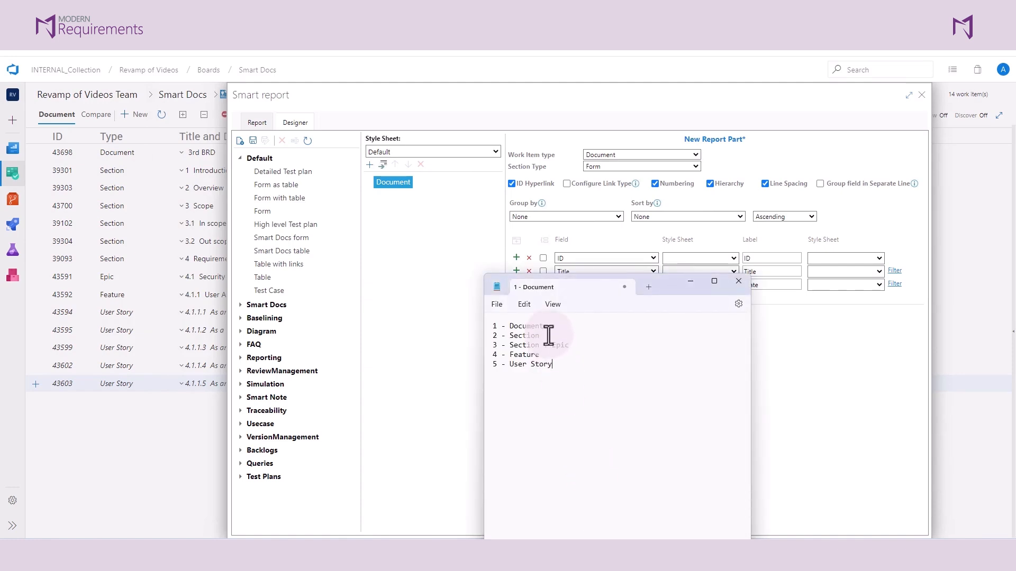
pyautogui.click(390, 169)
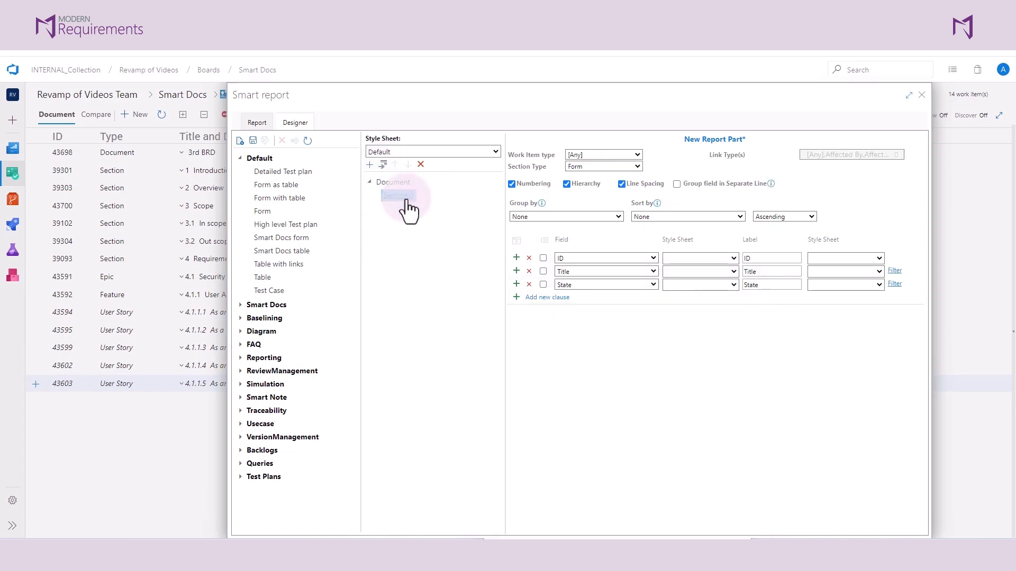
pyautogui.click(601, 155)
pyautogui.scroll(-5, 627, 199)
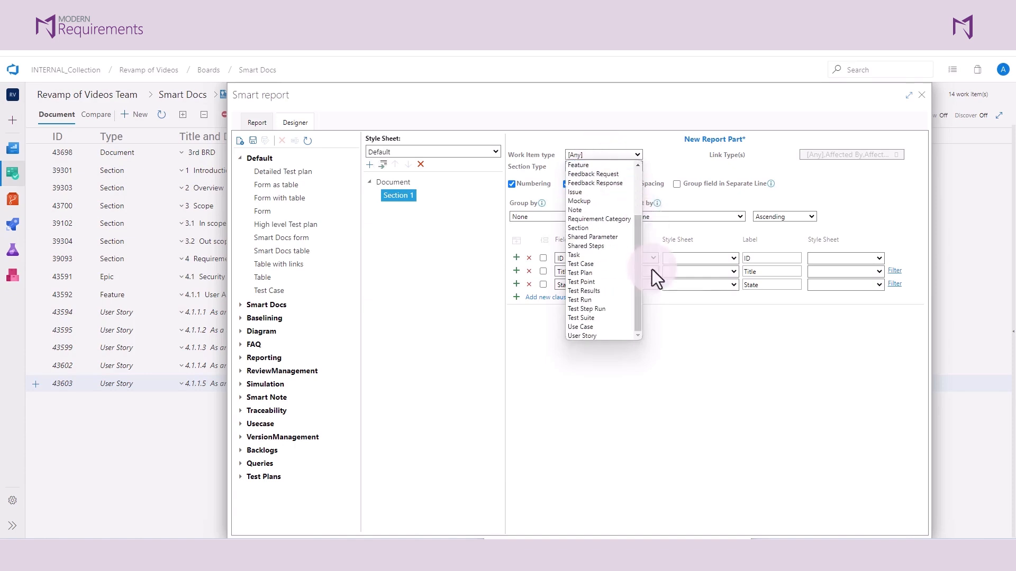
pyautogui.click(557, 485)
# Check the third level in the note and add a subsection under Section 1 with work item type Section.
pyautogui.hotkey('alt', 'Tab')
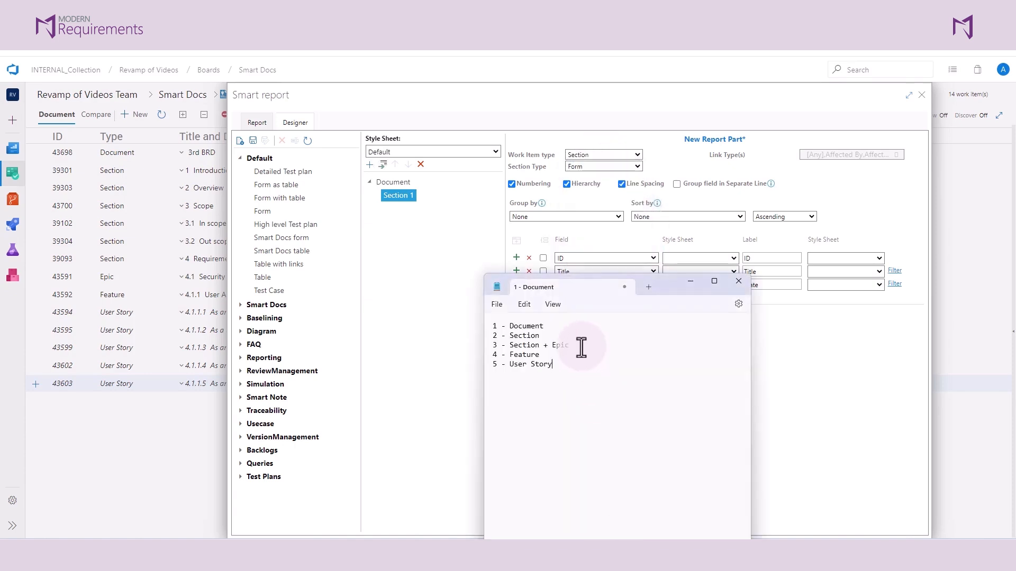
pyautogui.click(390, 177)
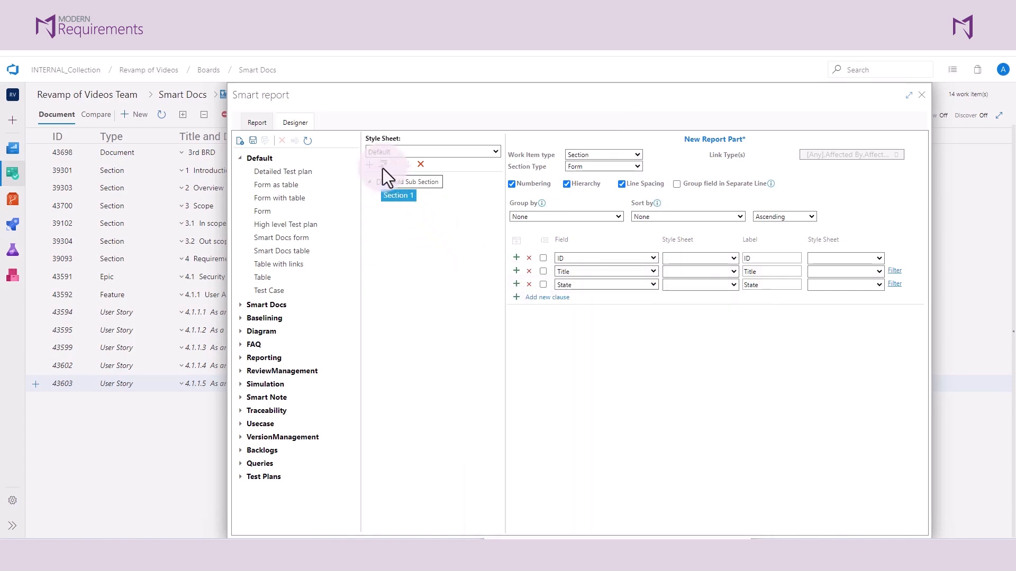
pyautogui.click(383, 165)
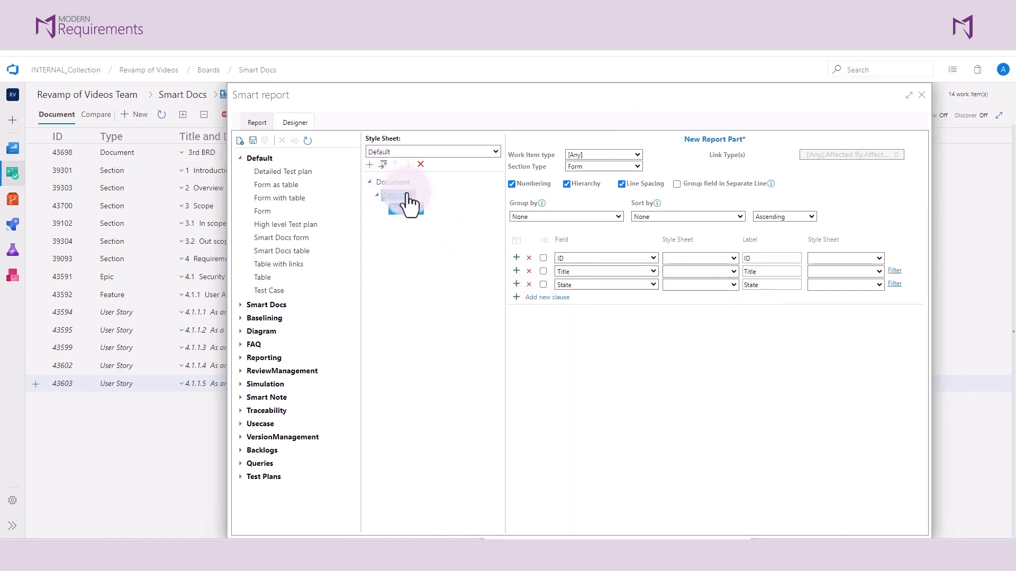
pyautogui.click(599, 155)
pyautogui.scroll(-3, 638, 201)
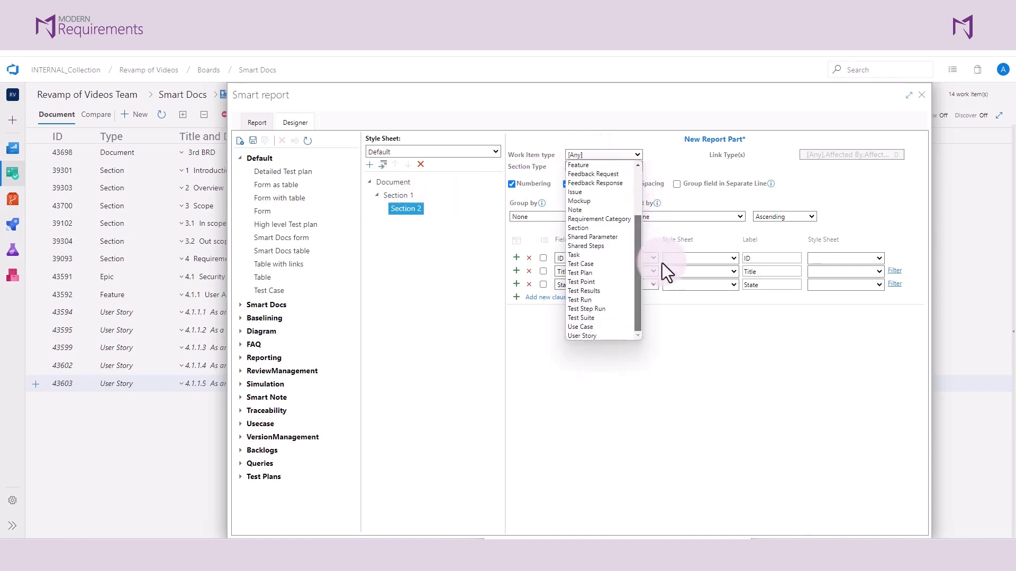
pyautogui.click(607, 228)
pyautogui.moveTo(419, 217); pyautogui.dragTo(370, 183)
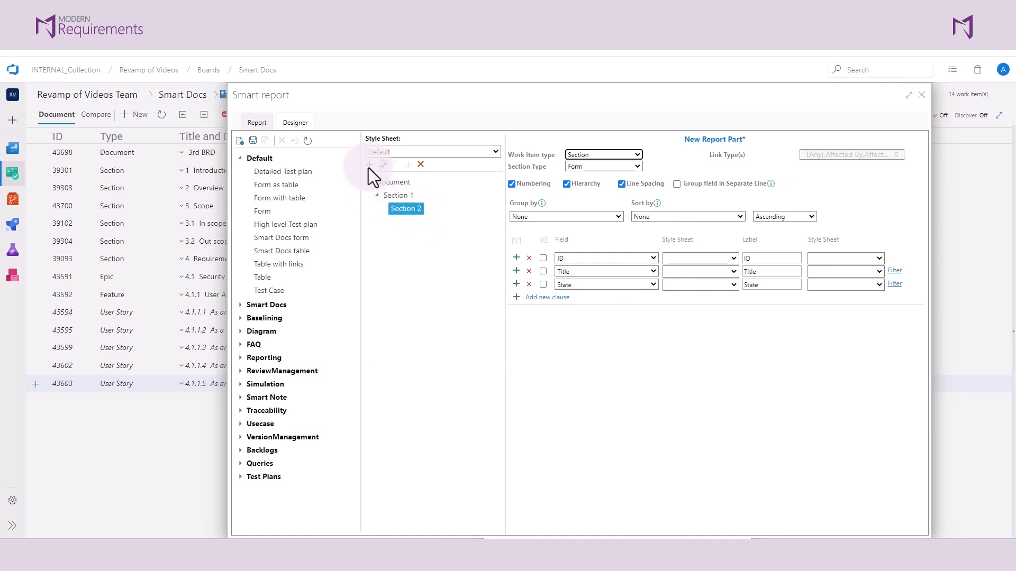
# Add a sibling section at the level of Section 2, set its work item type to Epic and name it Epic.
pyautogui.click(369, 166)
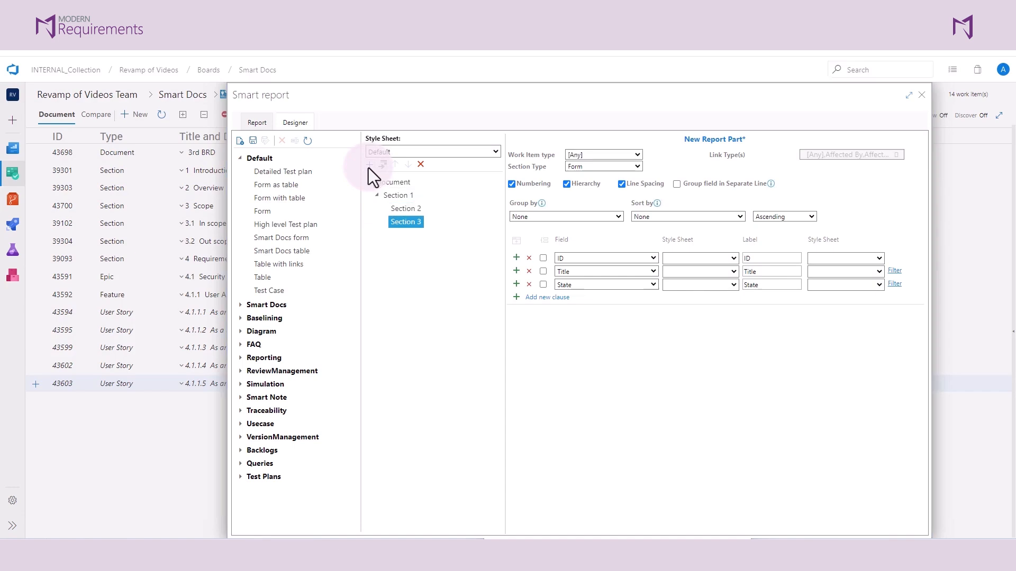
pyautogui.click(603, 154)
pyautogui.click(591, 228)
pyautogui.doubleClick(408, 224)
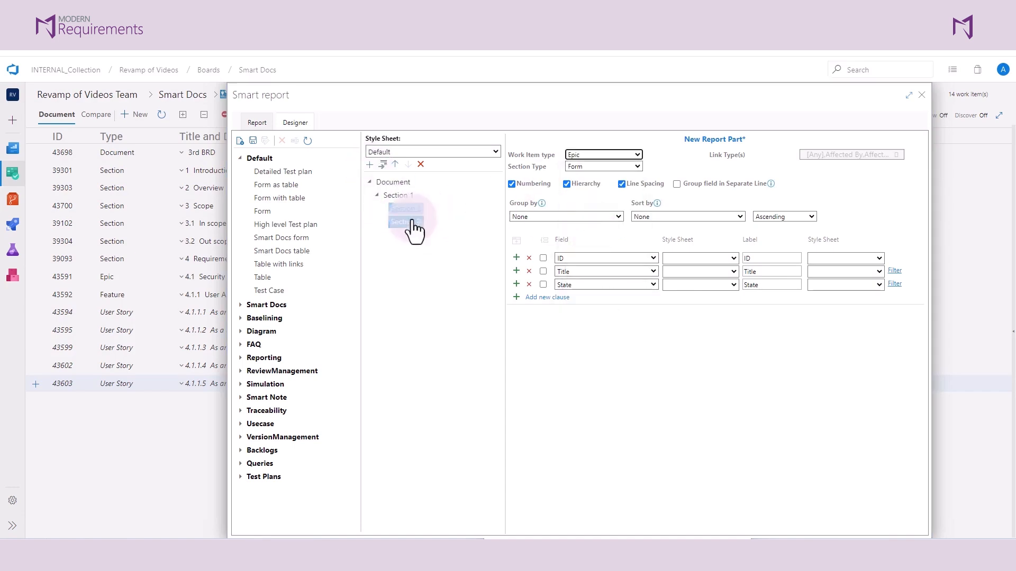
pyautogui.write('Epic')
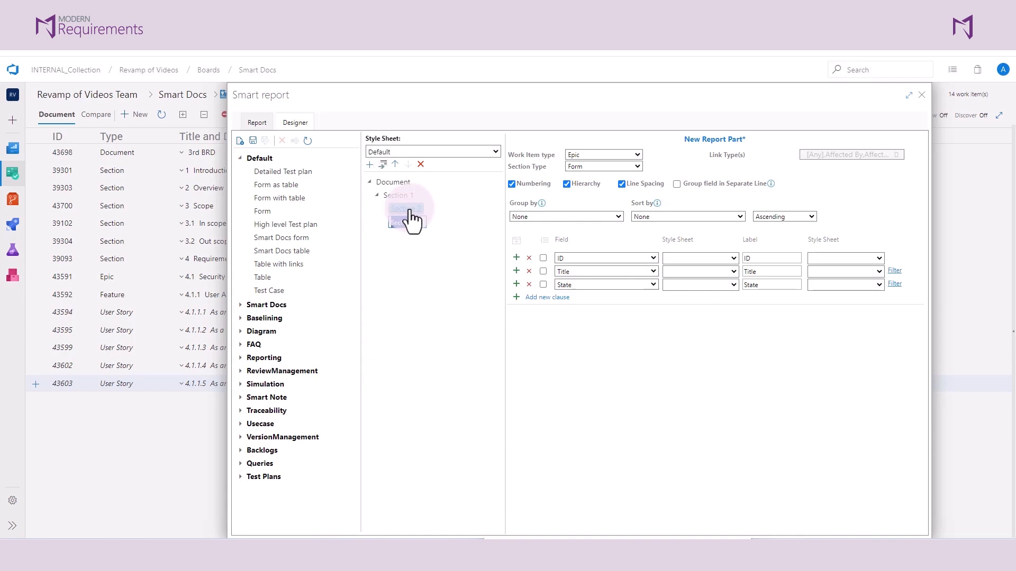
pyautogui.click(431, 243)
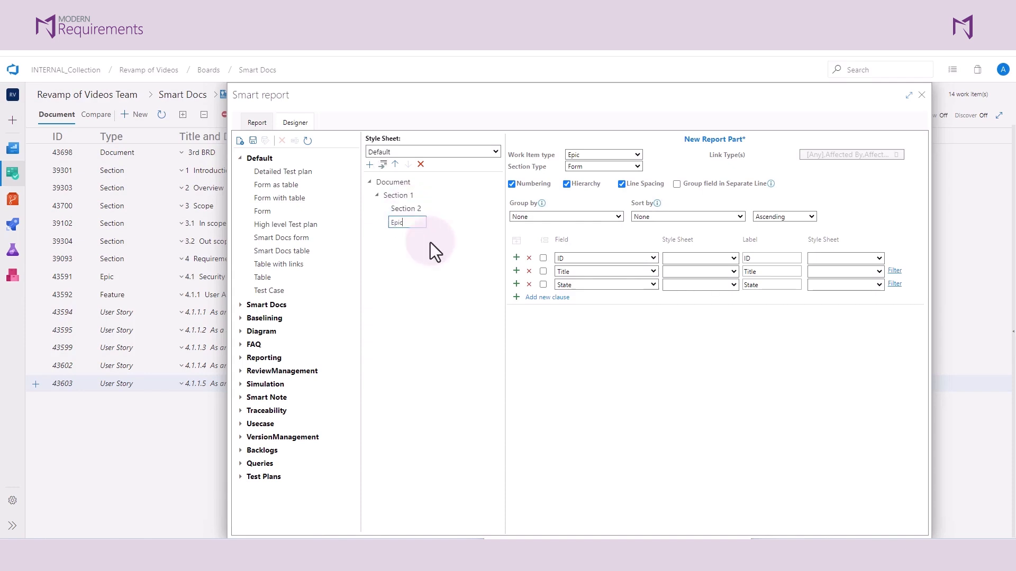
# Check the note and add a subsection beneath Epic with work item type Feature, named Feature.
pyautogui.hotkey('alt', 'Tab')
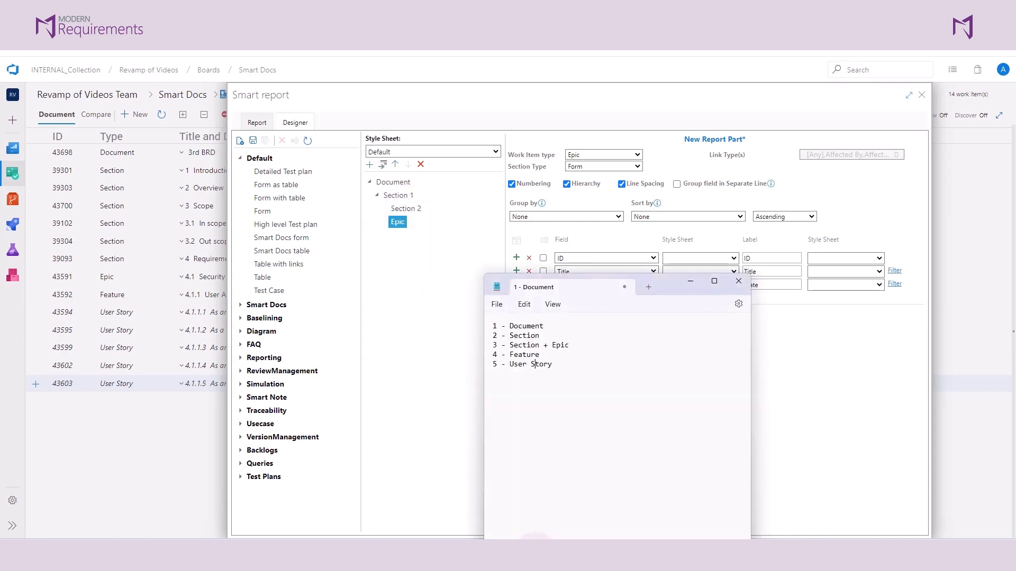
pyautogui.hotkey('alt', 'Tab')
pyautogui.click(383, 166)
pyautogui.click(603, 155)
pyautogui.click(612, 236)
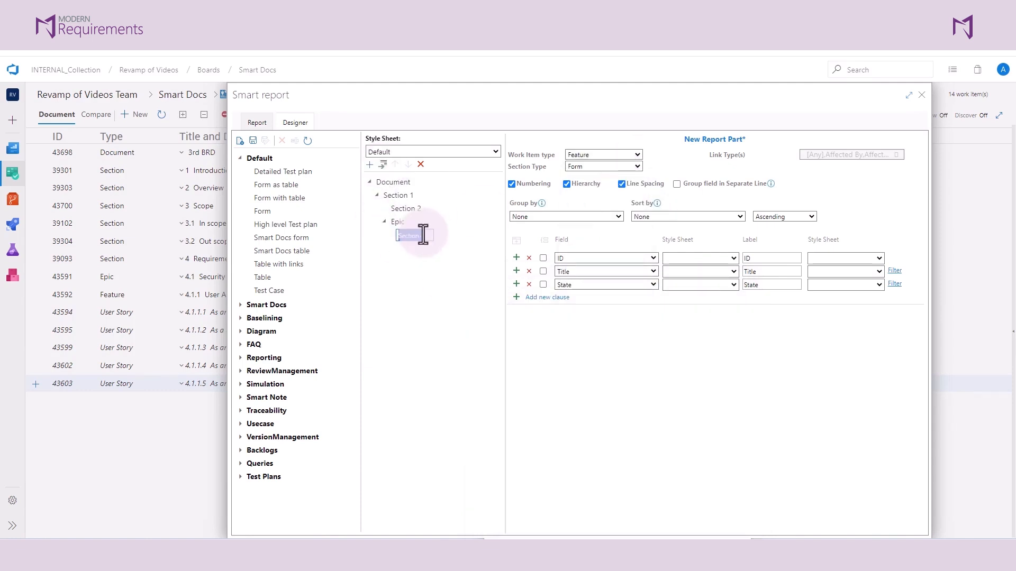
# Add a subsection beneath Feature with work item type User Story and name it User Story.
pyautogui.click(384, 165)
pyautogui.click(603, 155)
pyautogui.click(604, 363)
pyautogui.click(420, 248)
pyautogui.click(448, 200)
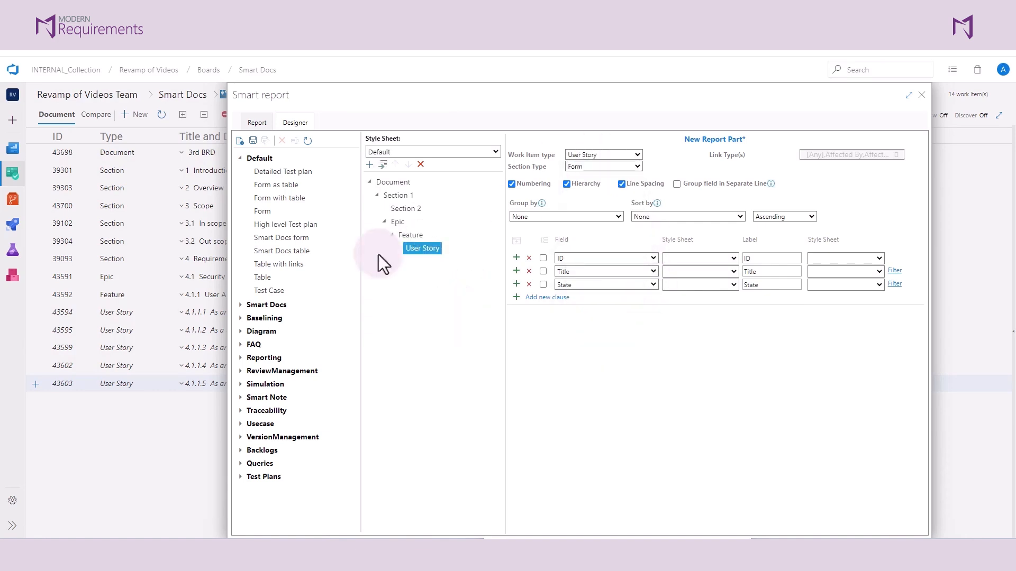
# Save the new report part as Smart Report 1 in the Smart Docs folder and generate a report from it.
pyautogui.click(254, 142)
pyautogui.click(443, 292)
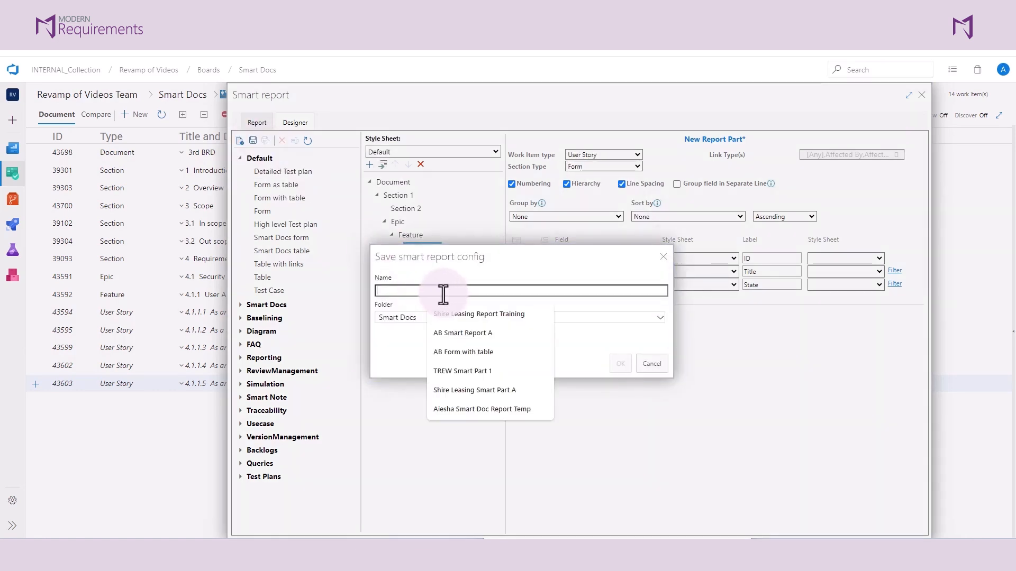
pyautogui.write('Smart Report 1')
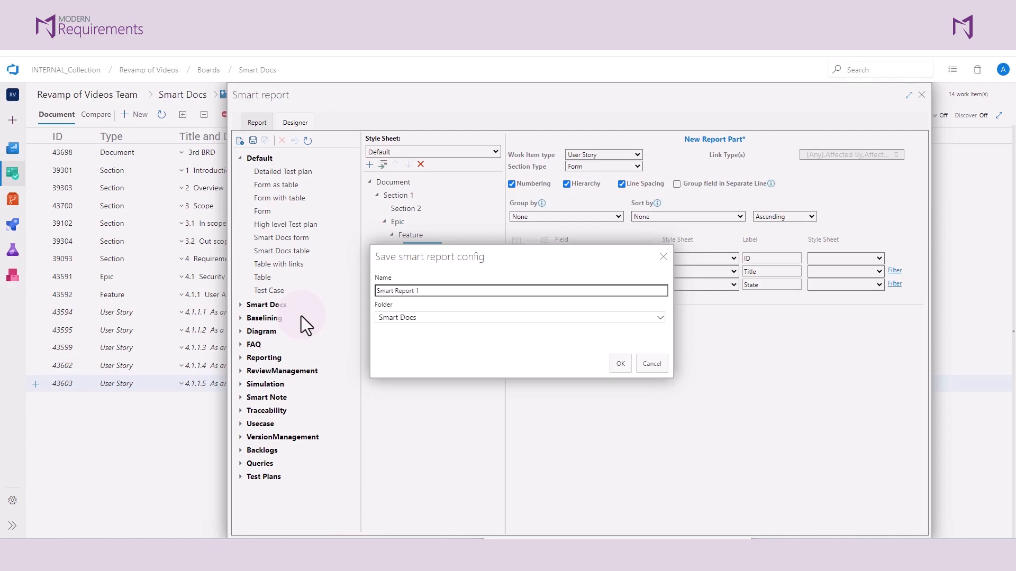
pyautogui.click(620, 363)
pyautogui.click(258, 127)
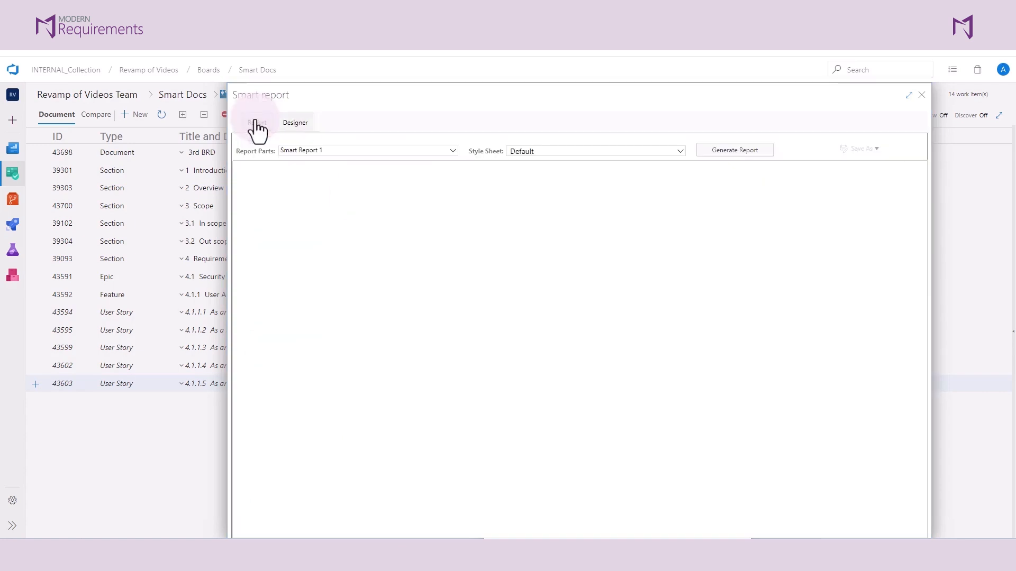
pyautogui.click(751, 152)
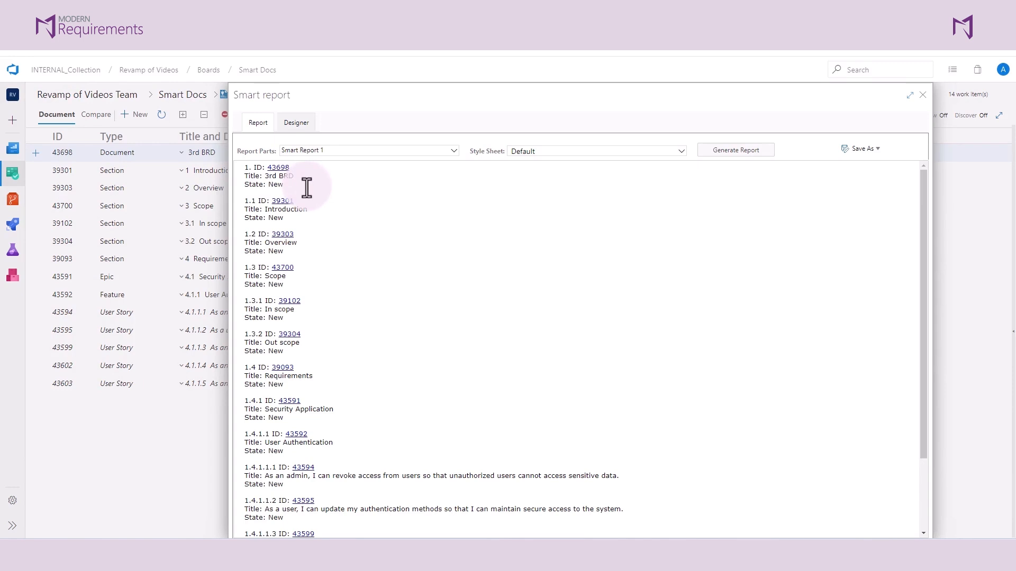
# In the Document section of Smart Report 1, delete the State and Title fields and change the remaining field to Value Area.
pyautogui.click(292, 131)
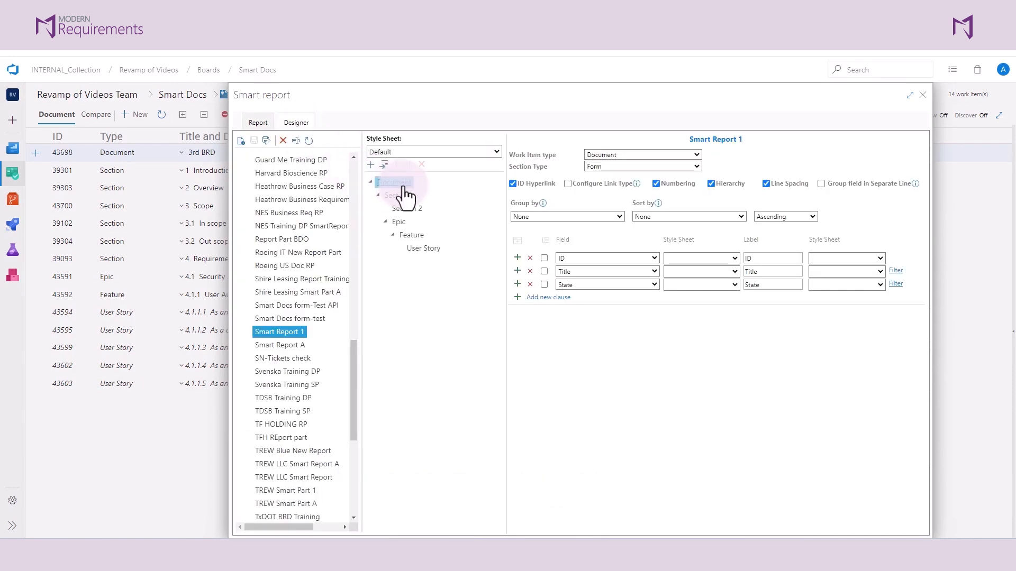
pyautogui.click(530, 284)
pyautogui.click(530, 271)
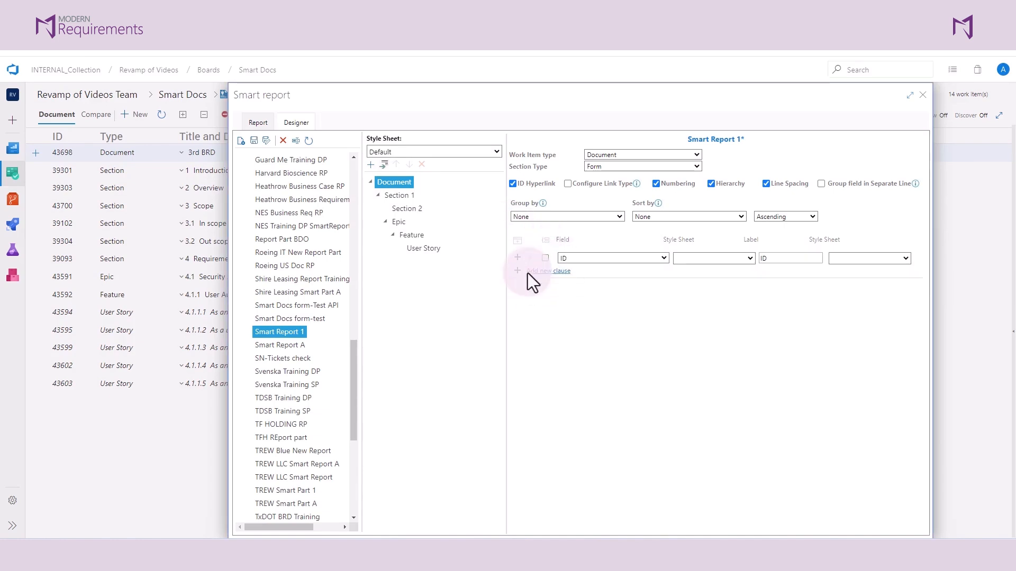
pyautogui.click(664, 259)
pyautogui.moveTo(665, 338); pyautogui.dragTo(678, 443)
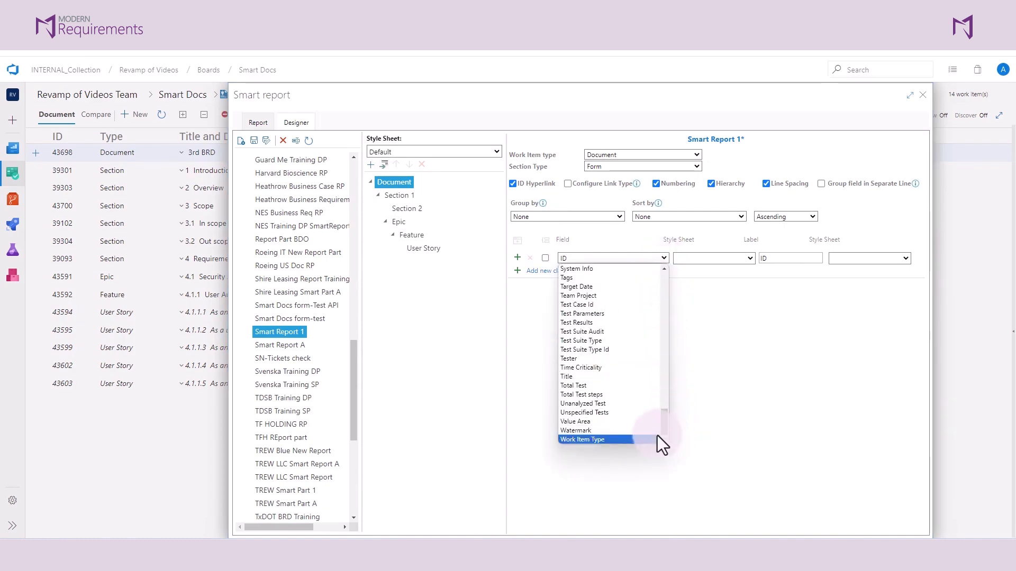
pyautogui.click(640, 424)
# Clear the label of the Value Area field and turn off Numbering for the Document section.
pyautogui.tripleClick(762, 257)
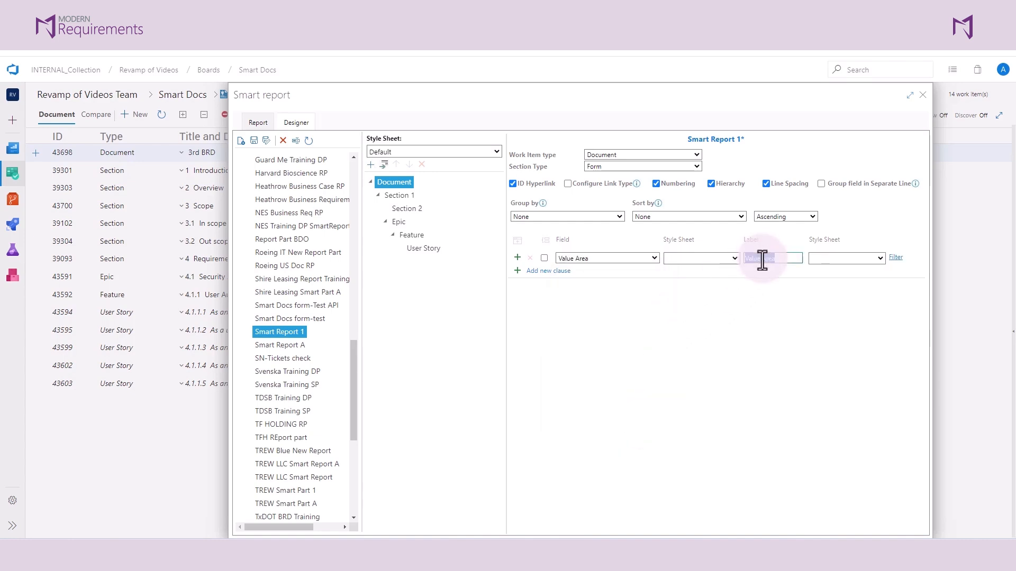
pyautogui.press('BackSpace')
pyautogui.click(770, 309)
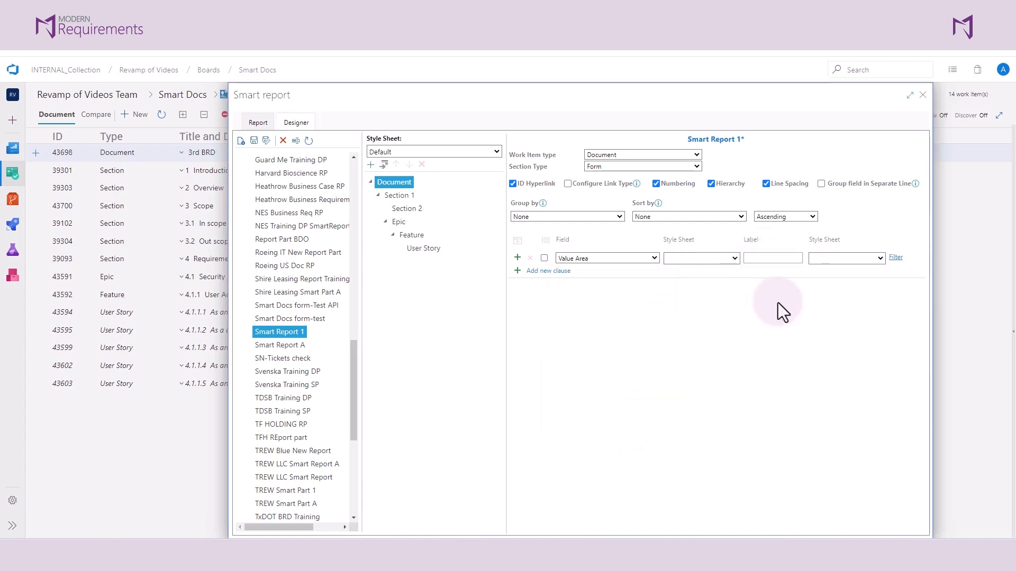
pyautogui.click(656, 185)
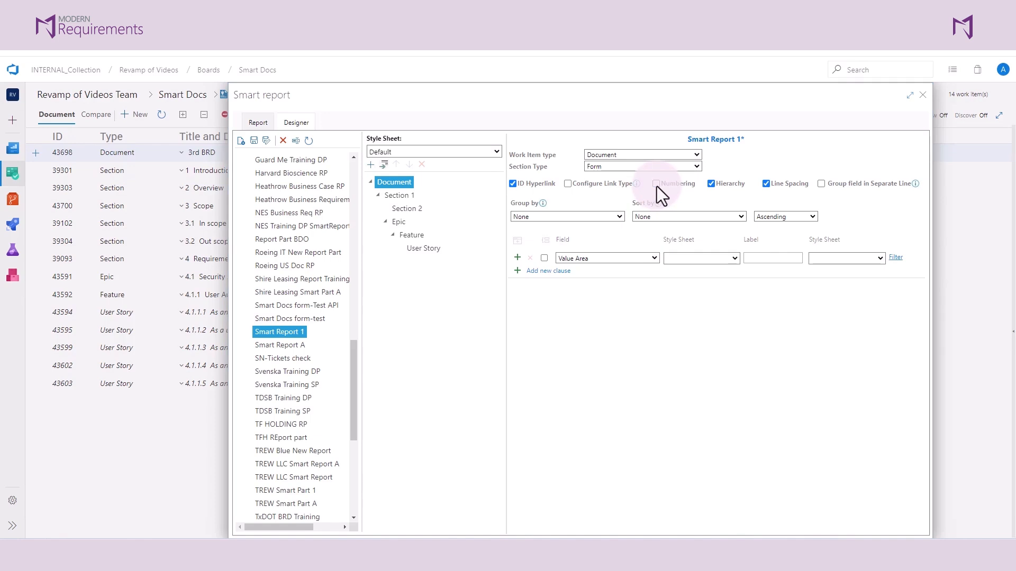
# Save the Document section changes and regenerate the report from Smart Report 1.
pyautogui.click(254, 140)
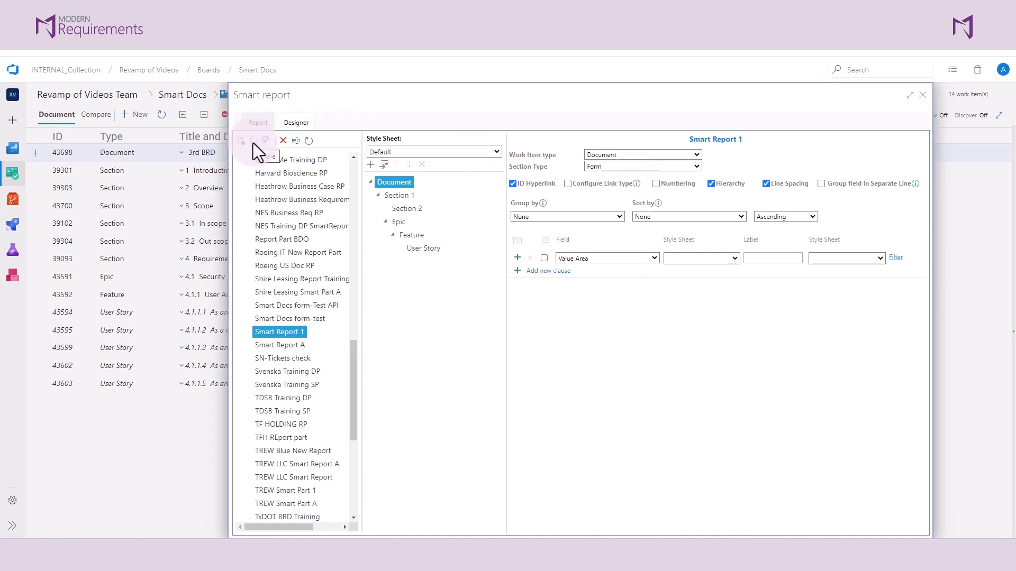
pyautogui.click(259, 126)
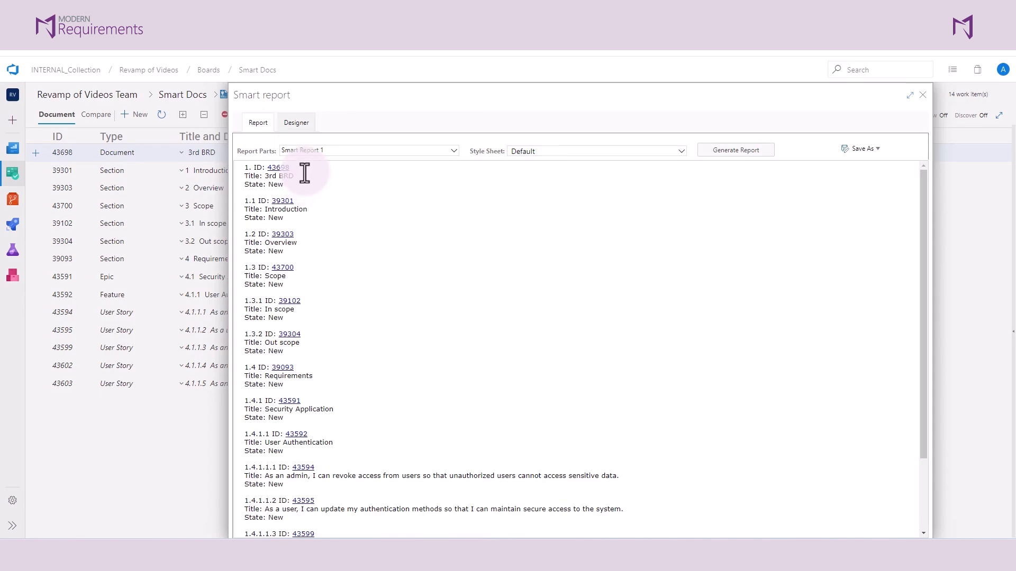
pyautogui.click(738, 152)
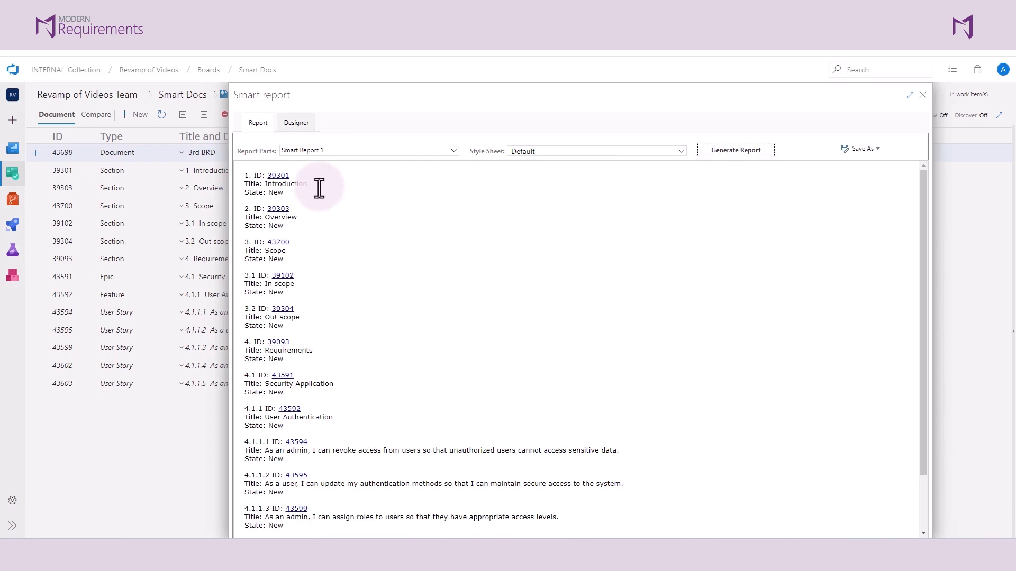
pyautogui.click(430, 196)
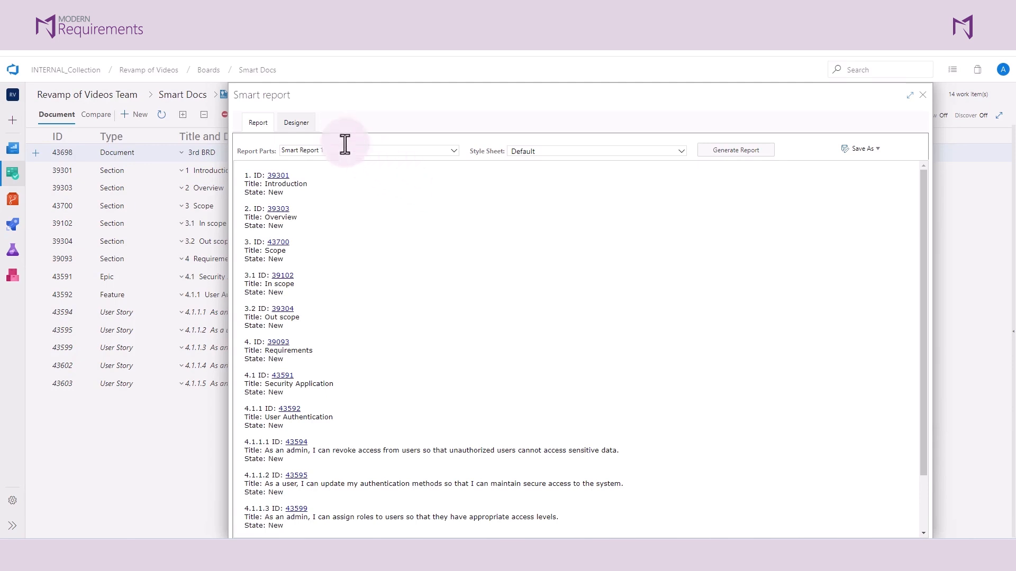
# In the designer, group the ID and Title fields of Section 1 together.
pyautogui.click(310, 124)
pyautogui.click(401, 195)
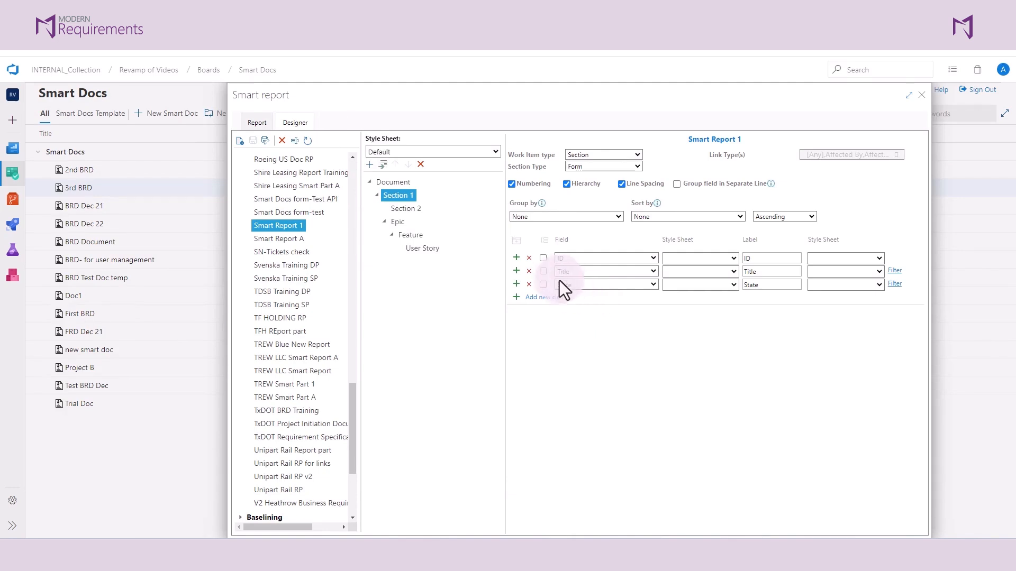
pyautogui.click(543, 271)
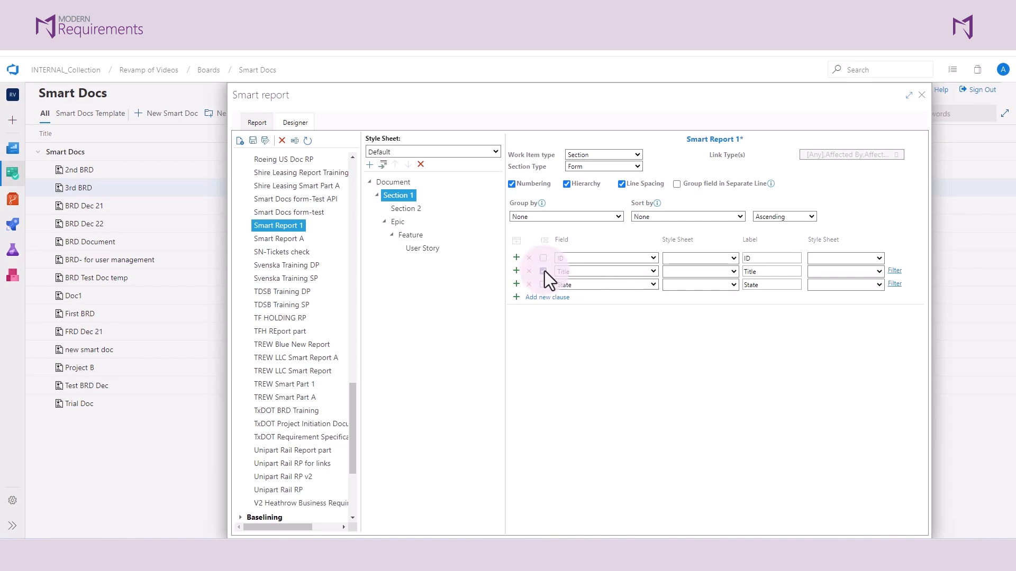
pyautogui.click(542, 257)
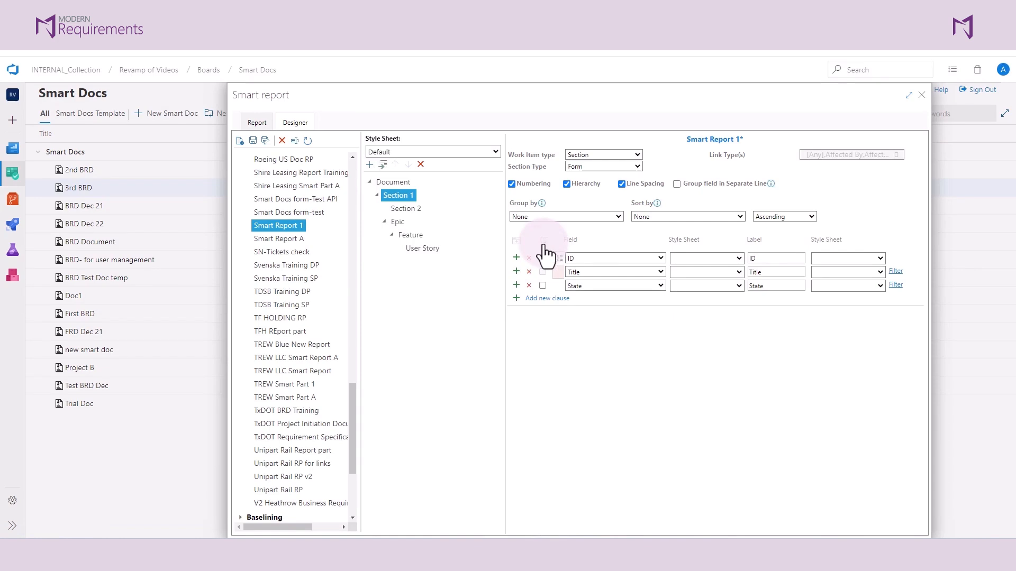
# Clear the labels of the ID and Title fields in Section 1.
pyautogui.doubleClick(781, 258)
pyautogui.press('BackSpace')
pyautogui.doubleClick(775, 272)
pyautogui.press('BackSpace')
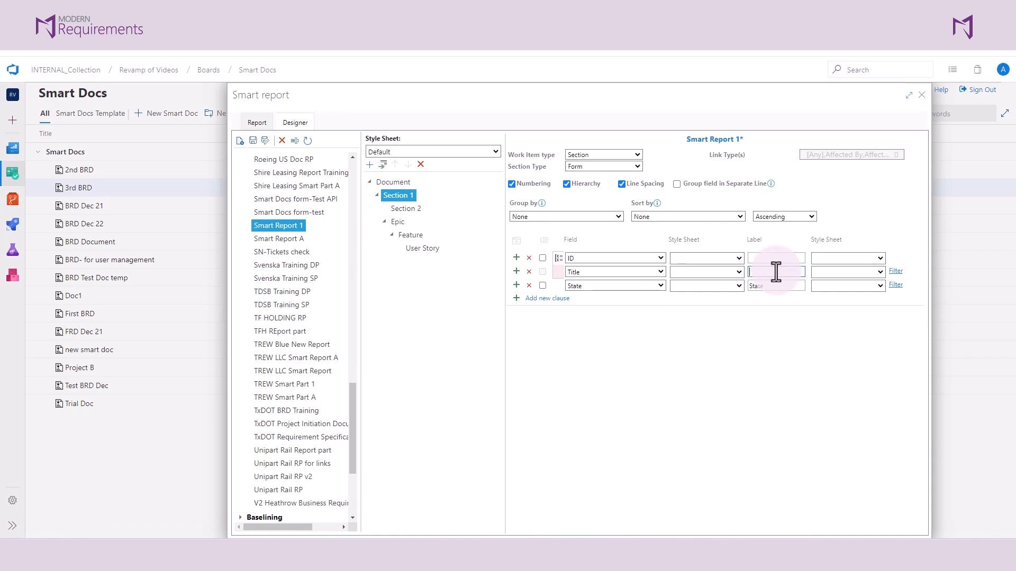
# Replace the State field of Section 1 with Description and clear its label.
pyautogui.click(660, 285)
pyautogui.moveTo(661, 421); pyautogui.dragTo(676, 363)
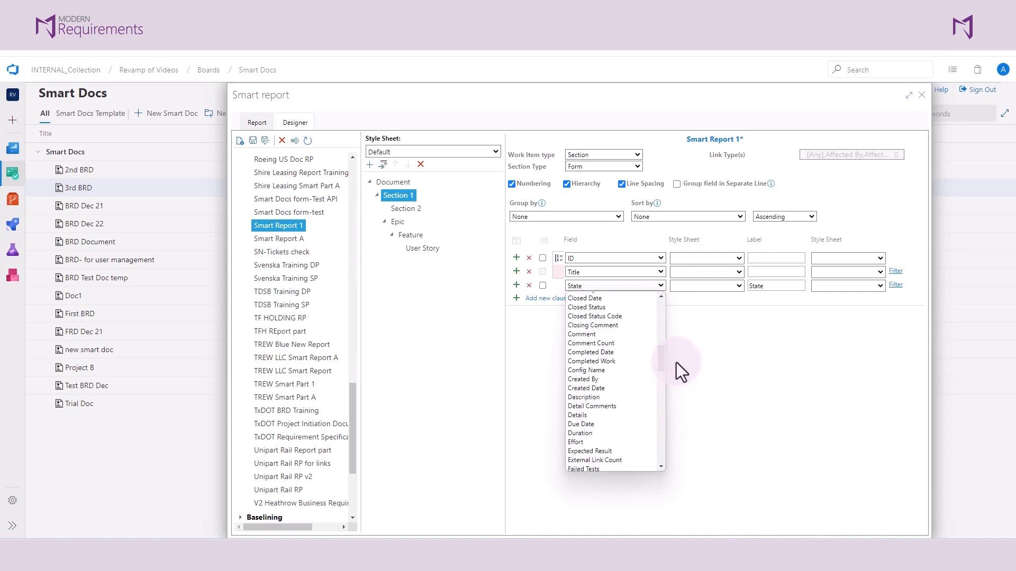
pyautogui.click(605, 397)
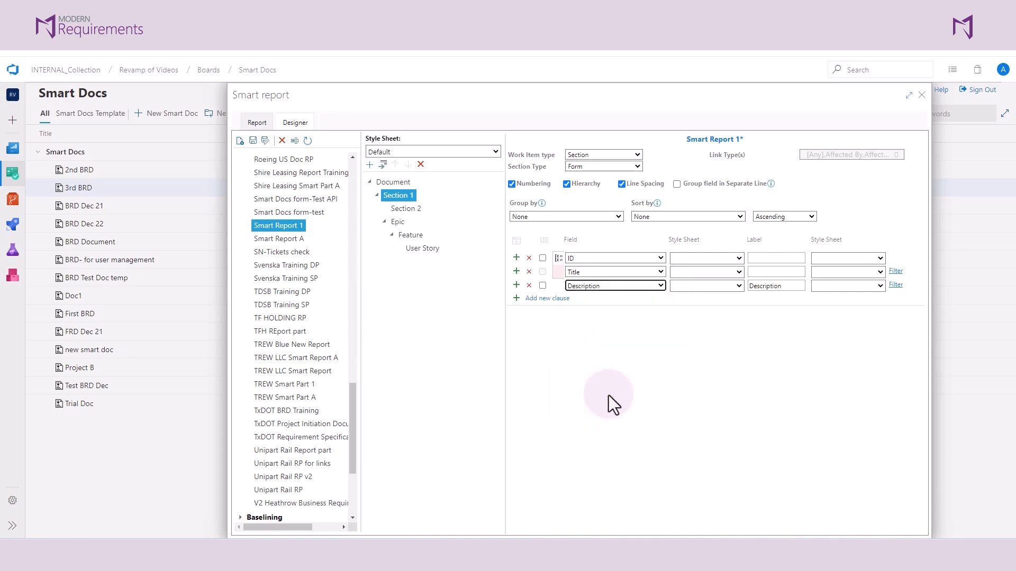
pyautogui.doubleClick(788, 286)
pyautogui.press('BackSpace')
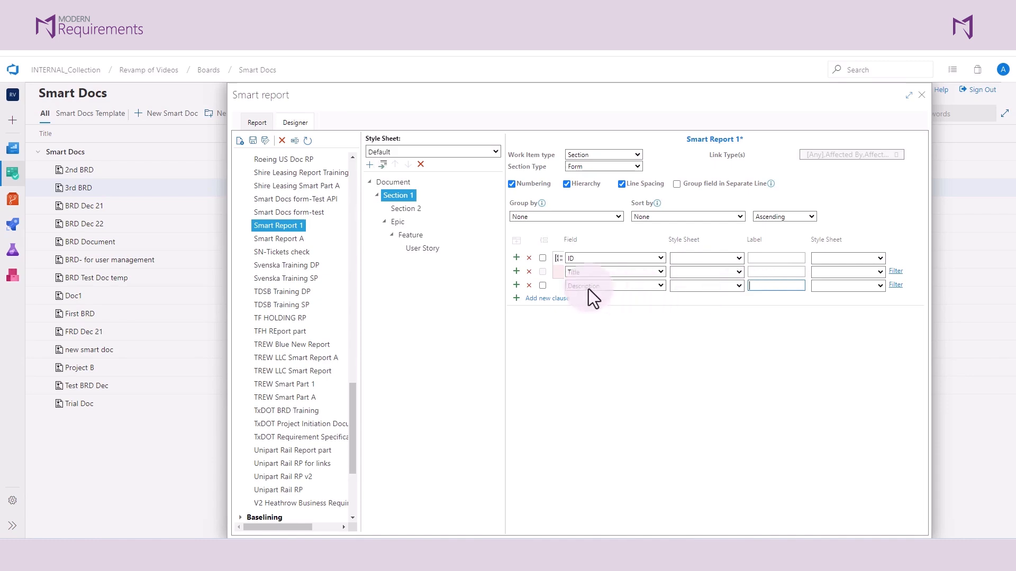
# Save the Section 1 changes, then regenerate the report and review its formatting.
pyautogui.click(253, 141)
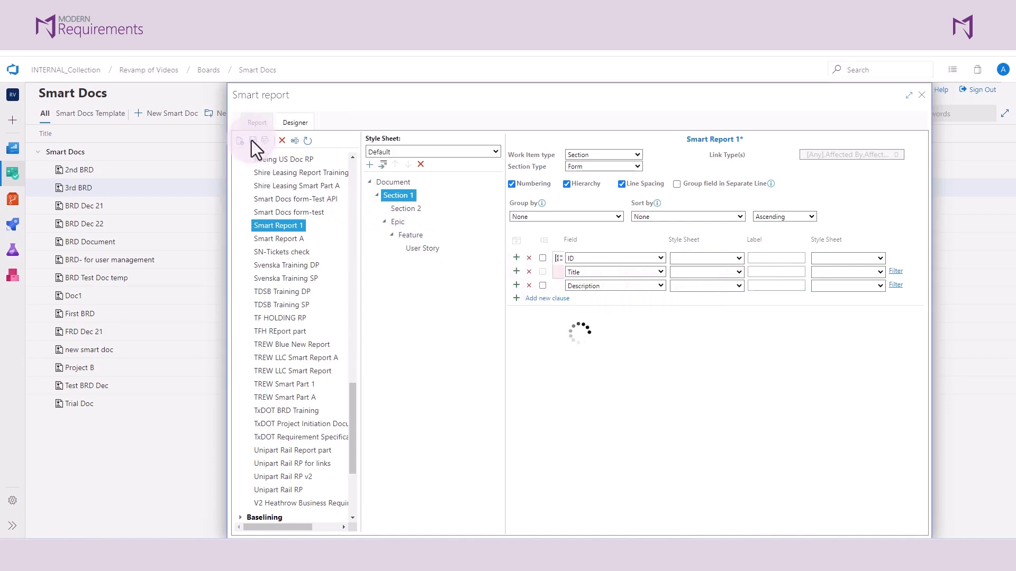
pyautogui.click(258, 123)
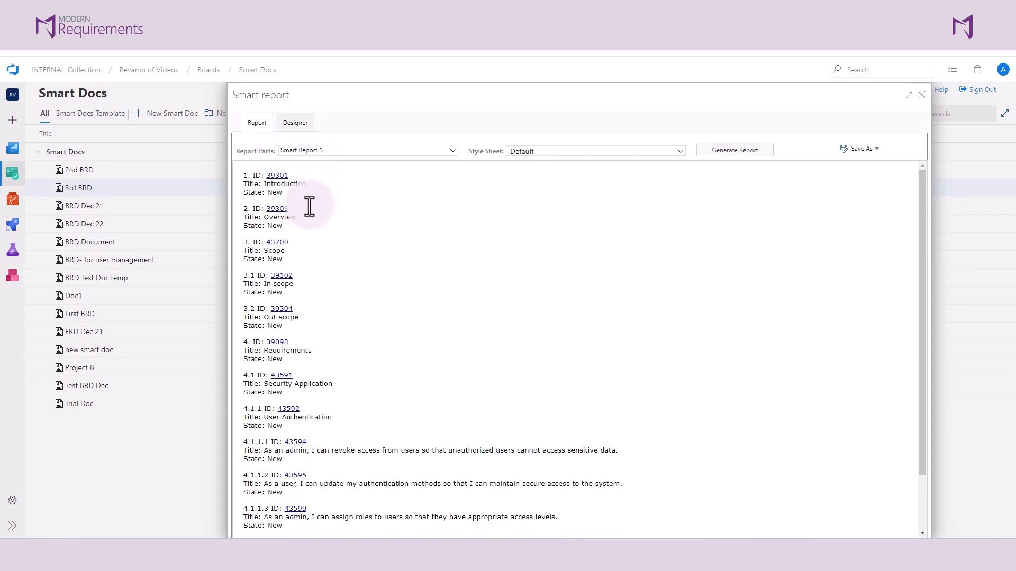
pyautogui.click(746, 151)
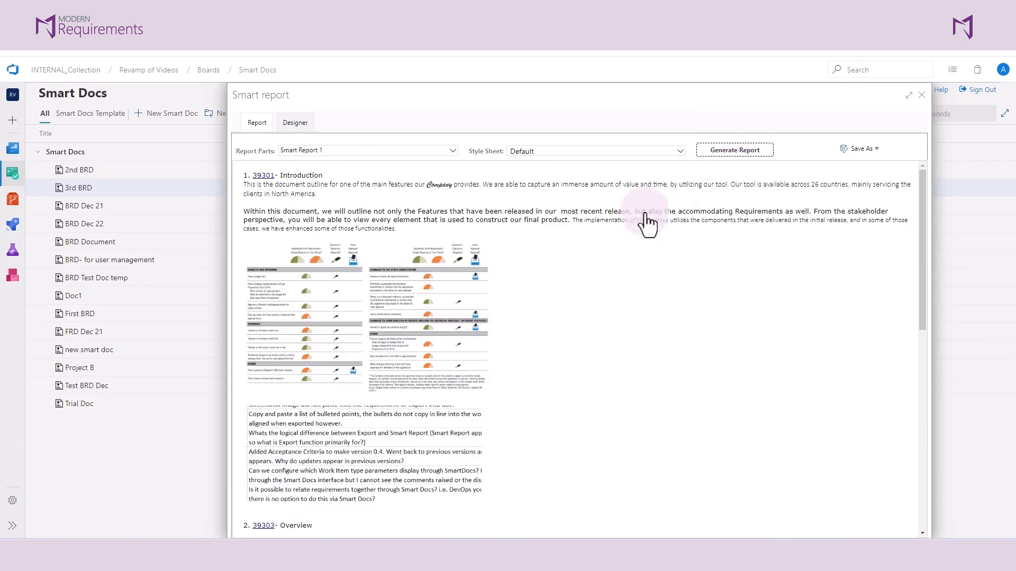
pyautogui.scroll(-3, 581, 265)
pyautogui.scroll(-3, 580, 265)
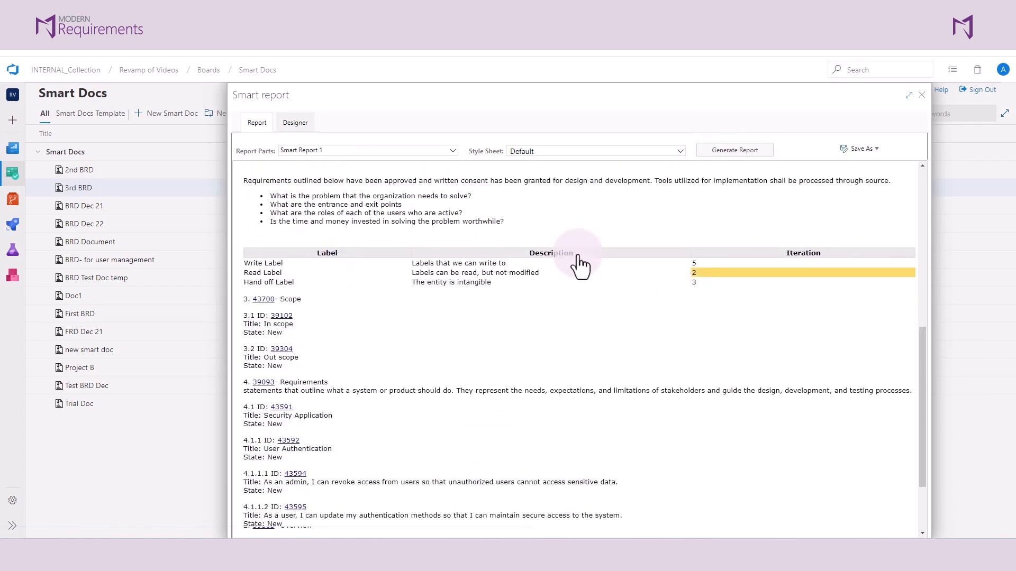
pyautogui.scroll(6, 578, 260)
# Return to the report part's design and turn off Numbering for Section 1.
pyautogui.click(297, 125)
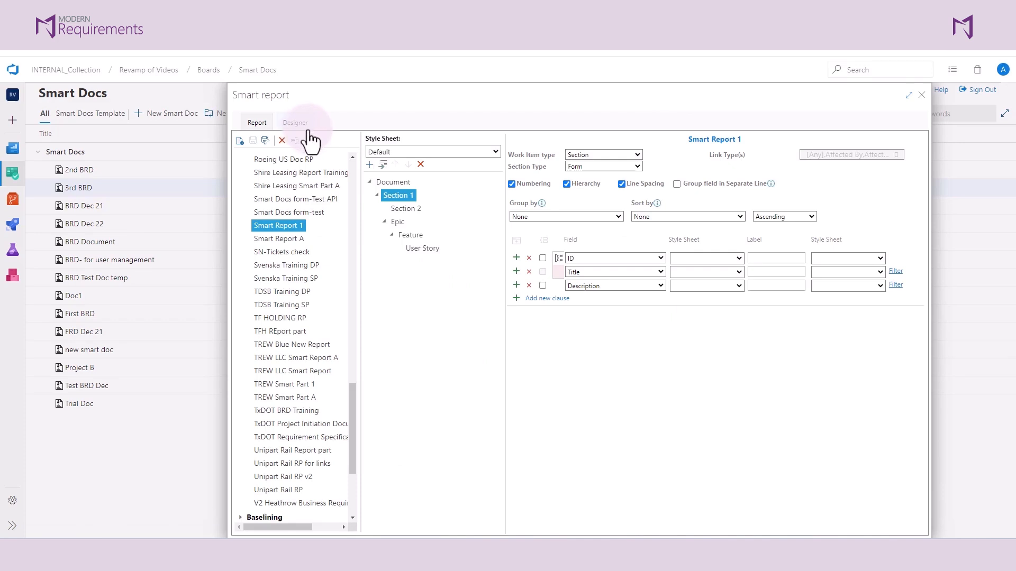
pyautogui.click(438, 252)
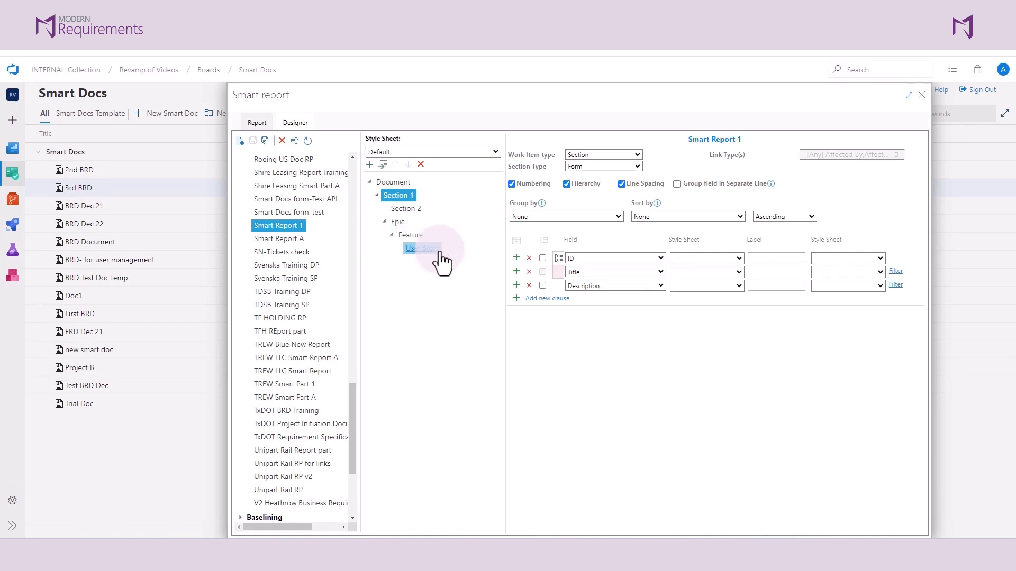
pyautogui.moveTo(439, 253); pyautogui.dragTo(484, 240)
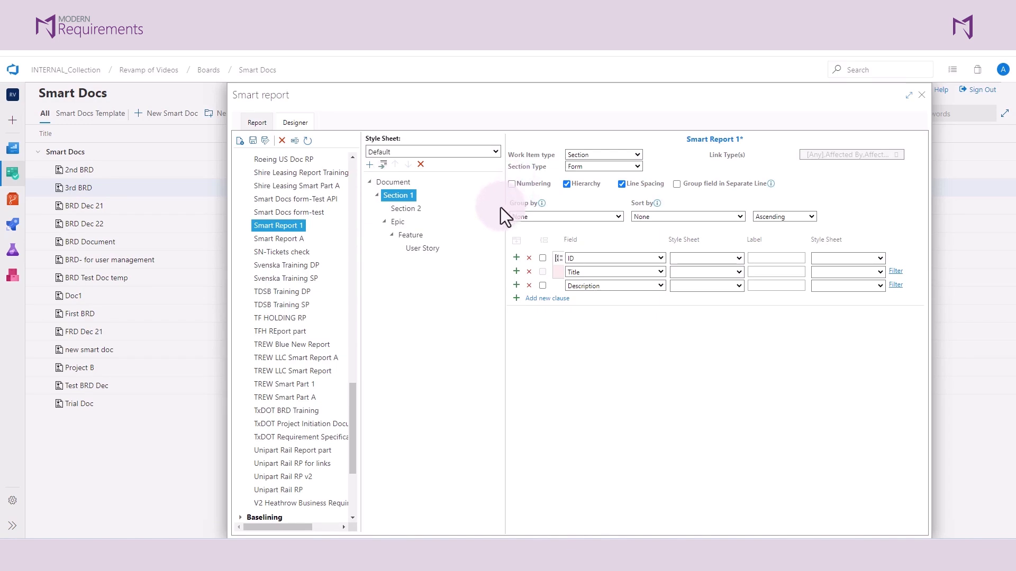
# Configure the fields of Section 2 with the same layout as Section 1.
pyautogui.click(406, 208)
pyautogui.click(660, 286)
pyautogui.click(656, 418)
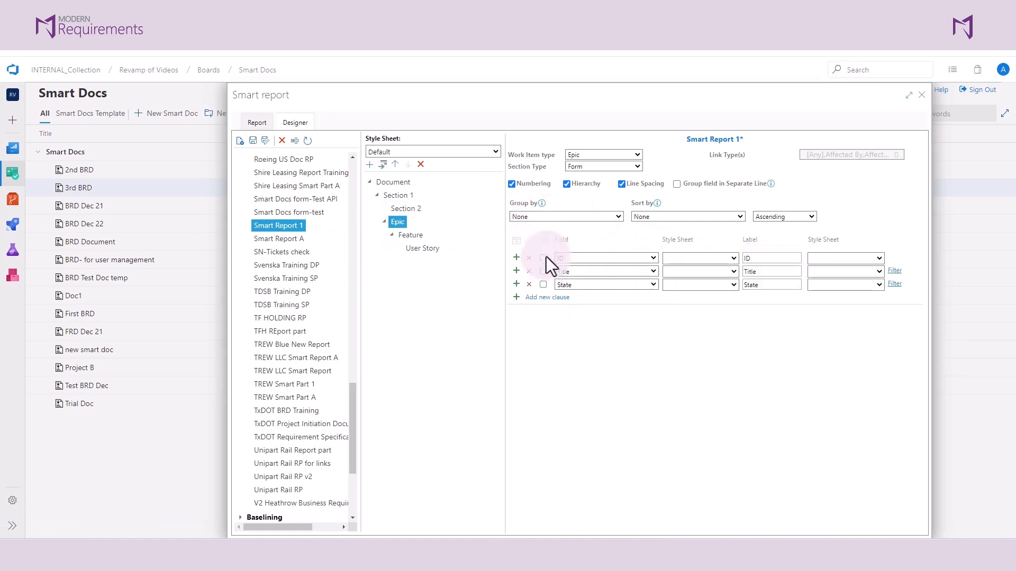
# Configure the fields of the Epic section with the same layout as Section 1.
pyautogui.click(635, 285)
pyautogui.click(674, 364)
pyautogui.click(660, 285)
pyautogui.scroll(-3, 669, 415)
pyautogui.click(676, 379)
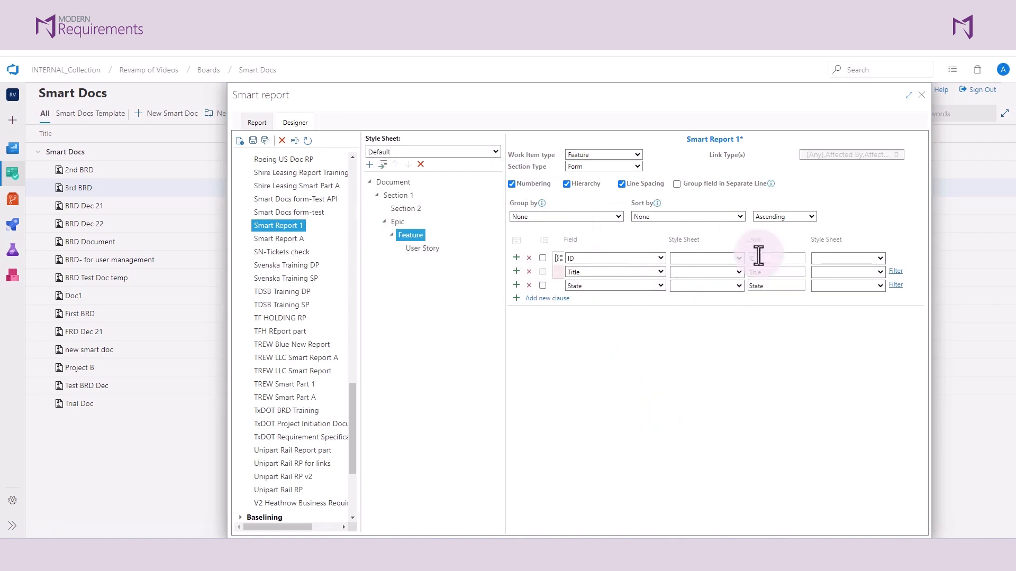
# Give the Feature section grouped ID and Title fields without labels, and replace its State field with Description.
pyautogui.click(660, 286)
pyautogui.scroll(10, 659, 323)
pyautogui.scroll(-2, 602, 361)
pyautogui.click(602, 361)
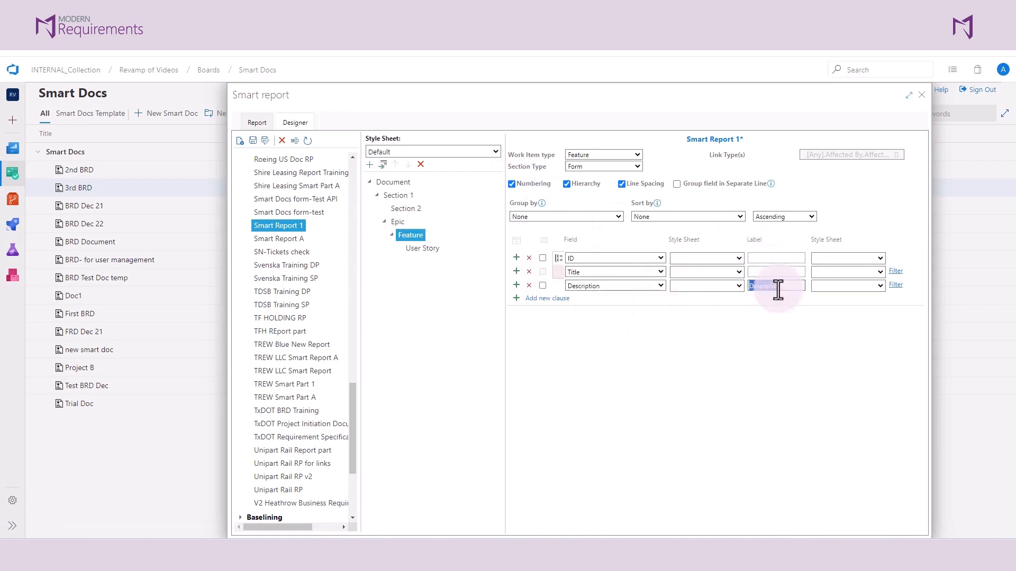
# Change the section type of the User Story section to Table.
pyautogui.click(422, 248)
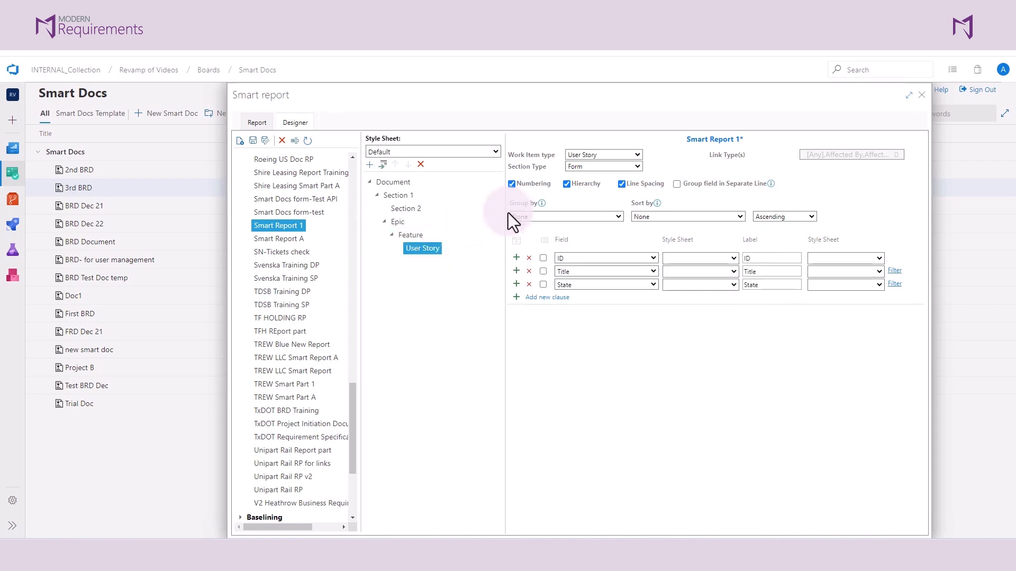
pyautogui.click(638, 167)
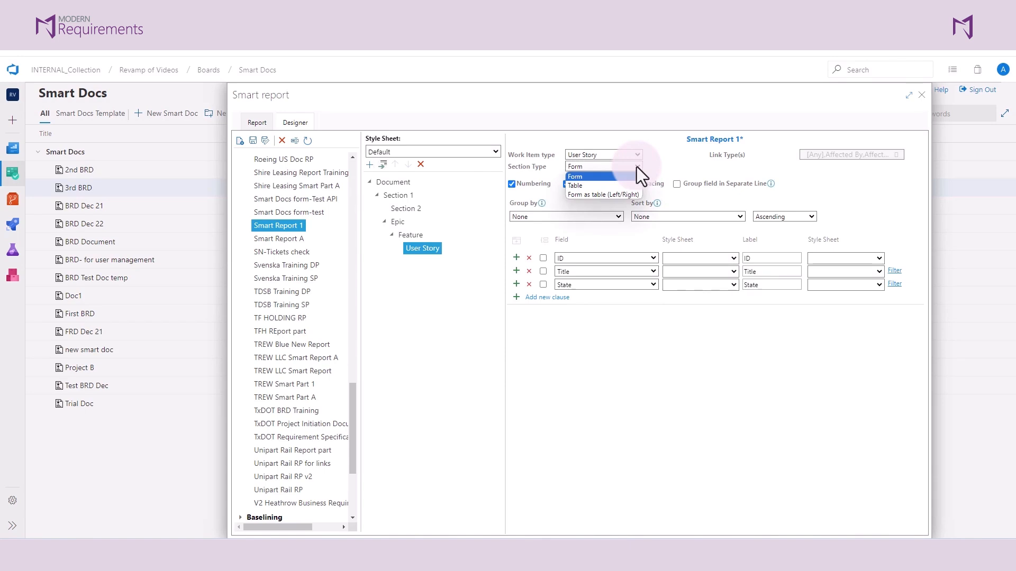
pyautogui.click(629, 185)
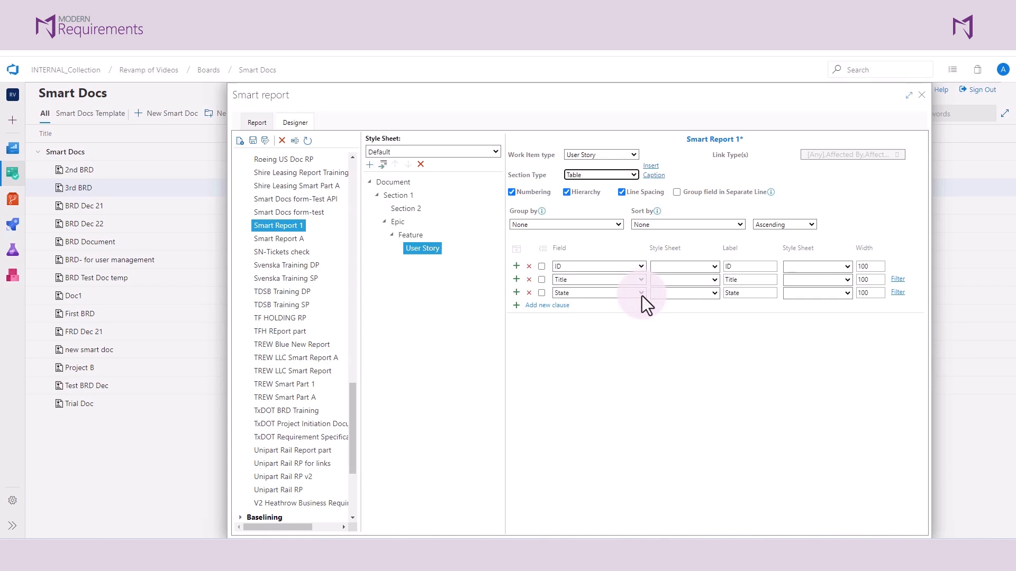
# Add a Description field as a new clause in the User Story table.
pyautogui.click(563, 307)
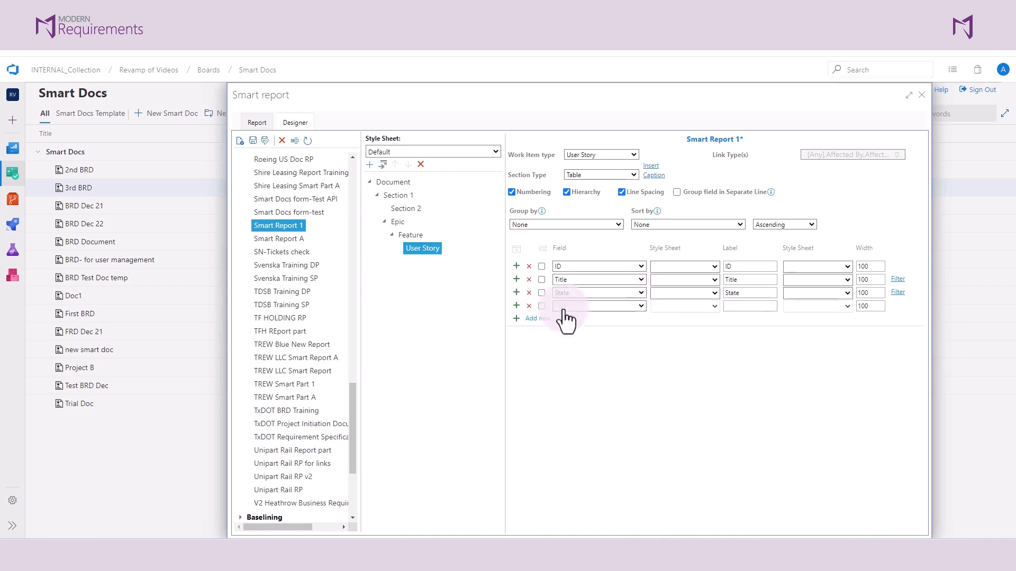
pyautogui.click(577, 307)
pyautogui.scroll(-5, 643, 347)
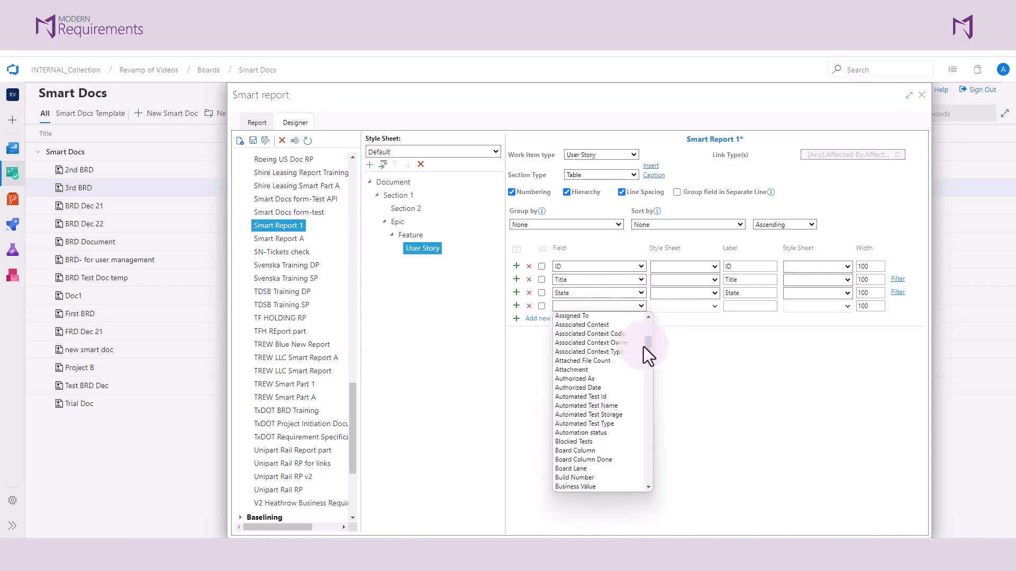
pyautogui.click(582, 370)
# Set the User Story table's column widths to 500 for Description and 200 for Title.
pyautogui.doubleClick(870, 306)
pyautogui.write('500')
pyautogui.doubleClick(880, 280)
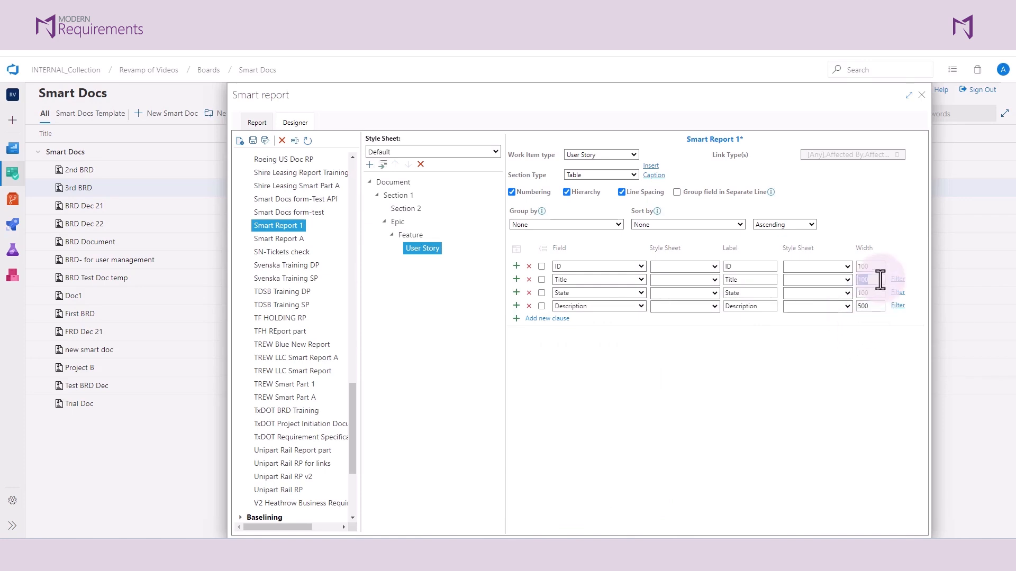
pyautogui.write('200')
# Turn off Numbering for the User Story section and save the report part.
pyautogui.click(520, 194)
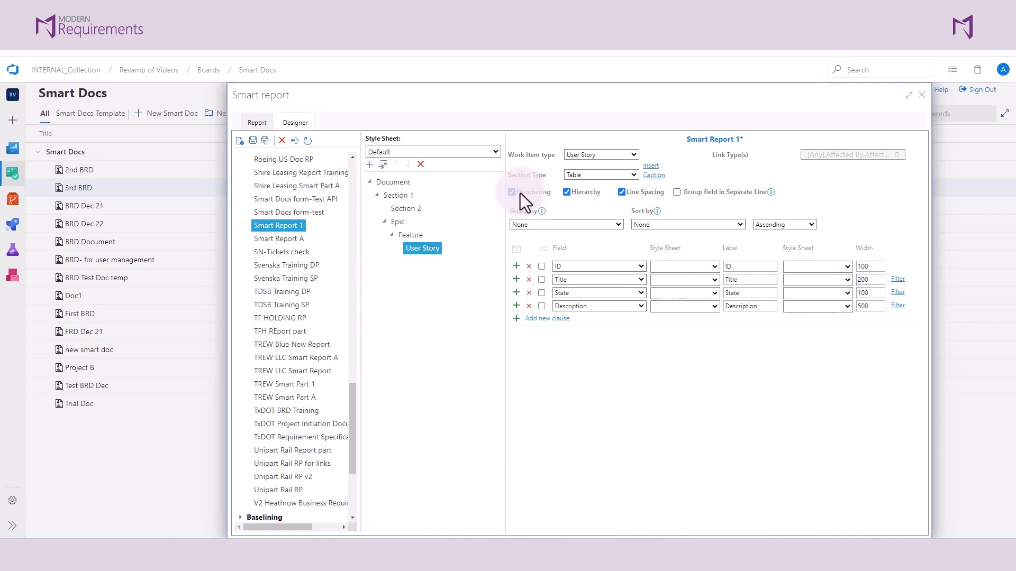
pyautogui.click(512, 193)
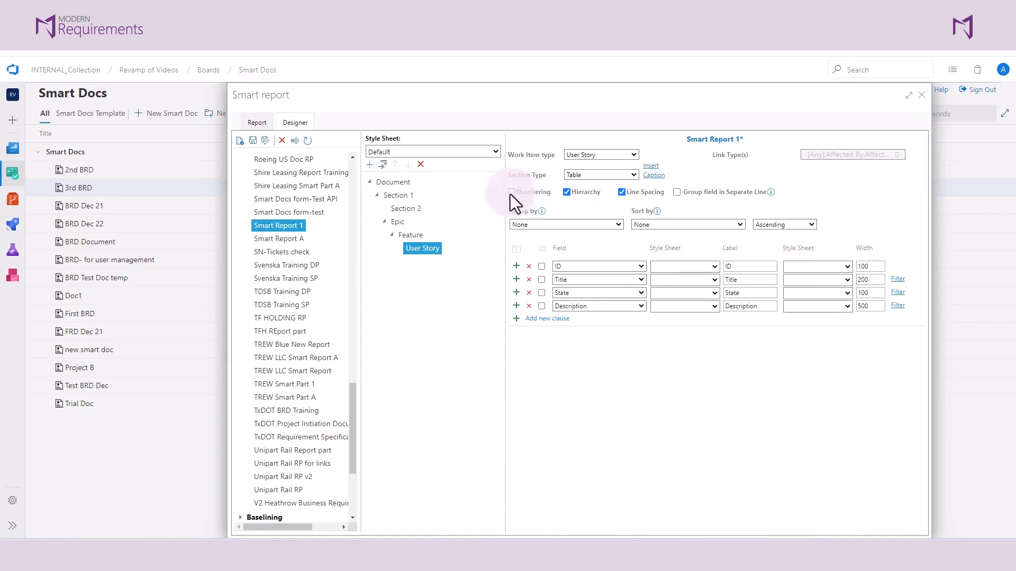
pyautogui.click(654, 177)
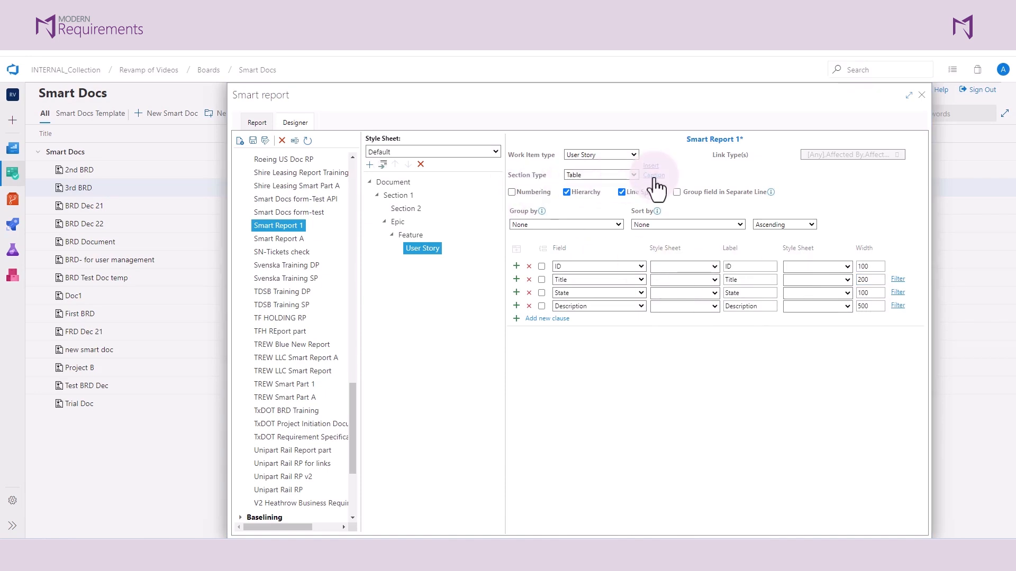
pyautogui.click(253, 140)
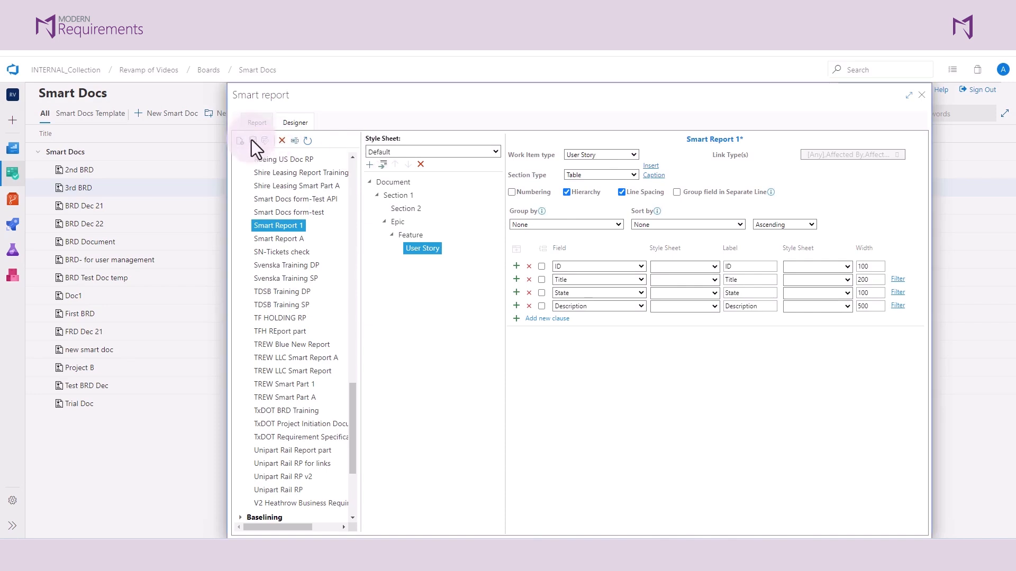
# Regenerate the report with the saved Smart Report 1 part and review its sections and User Story table.
pyautogui.click(268, 123)
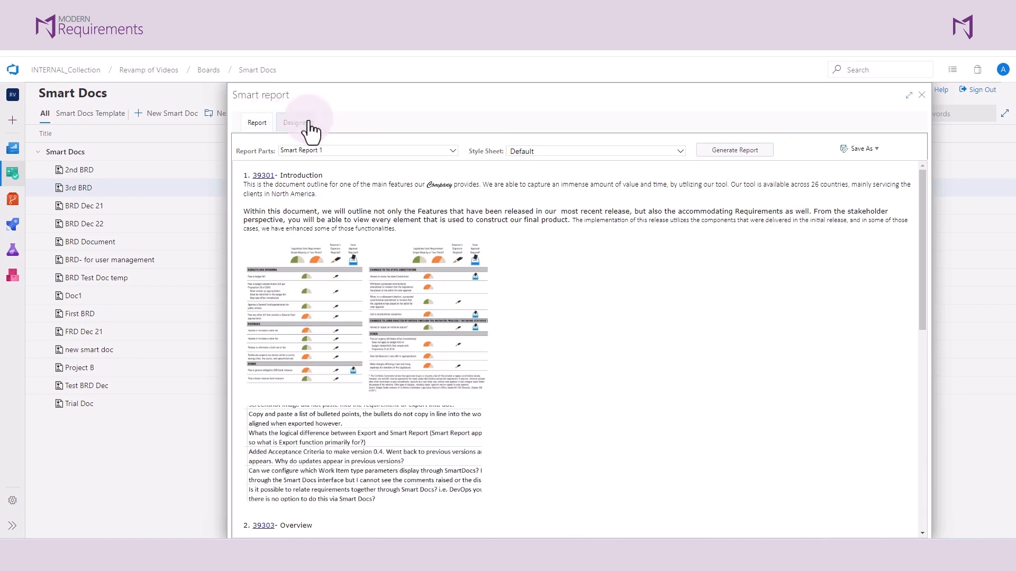
pyautogui.scroll(-6, 701, 219)
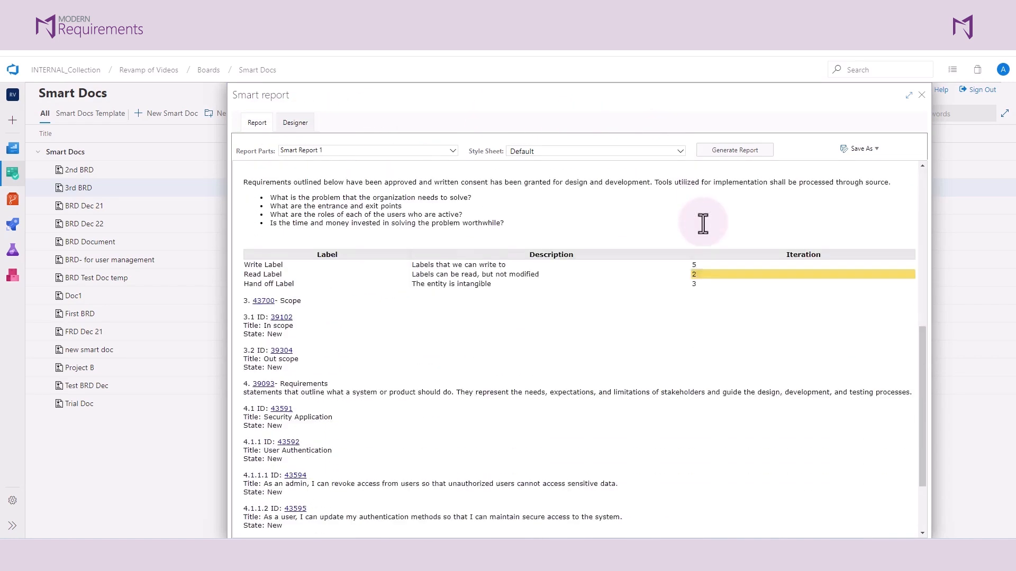
pyautogui.scroll(-2, 703, 223)
pyautogui.click(743, 152)
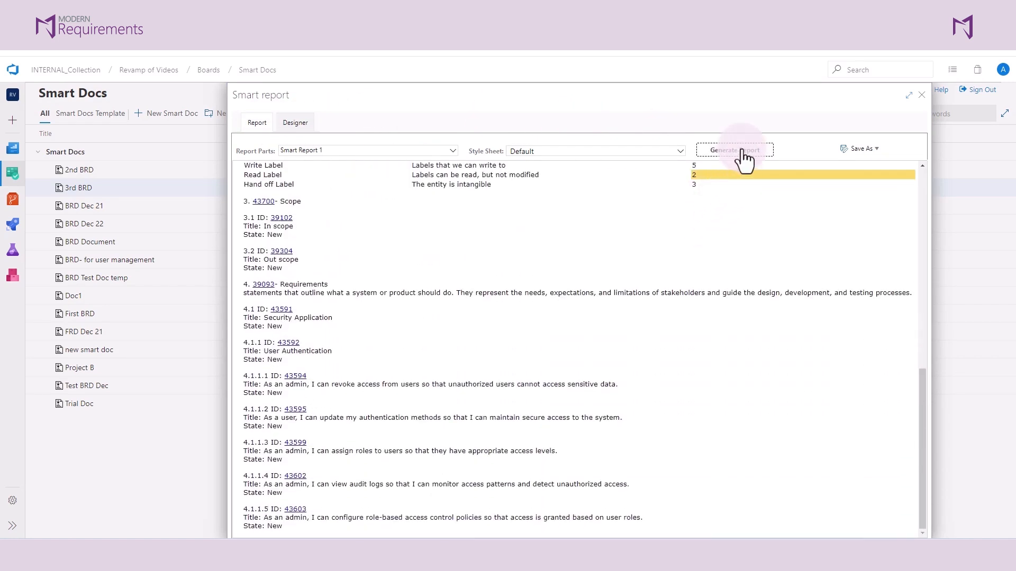
pyautogui.scroll(-2, 725, 255)
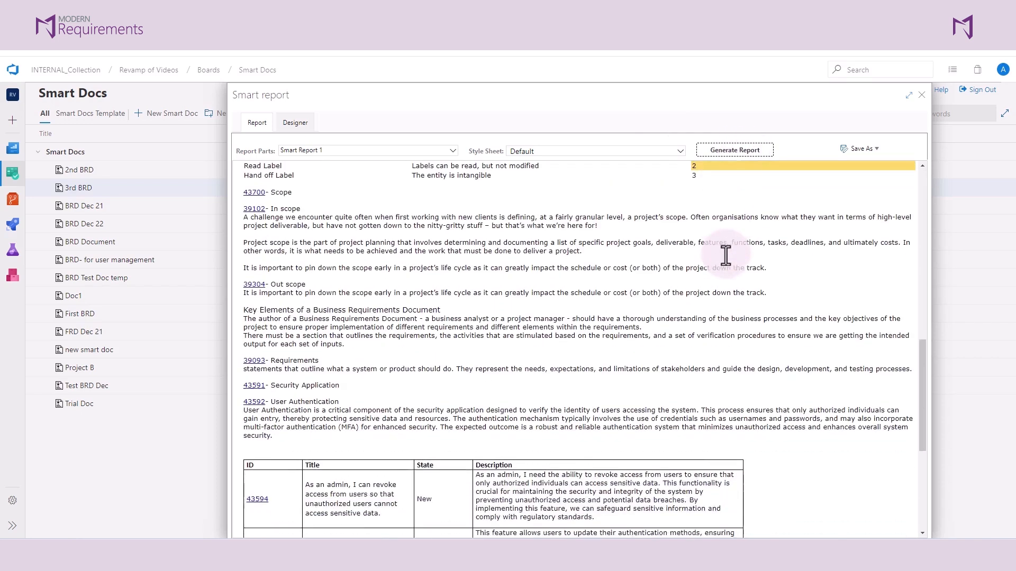
pyautogui.scroll(-4, 726, 256)
pyautogui.scroll(-1, 726, 256)
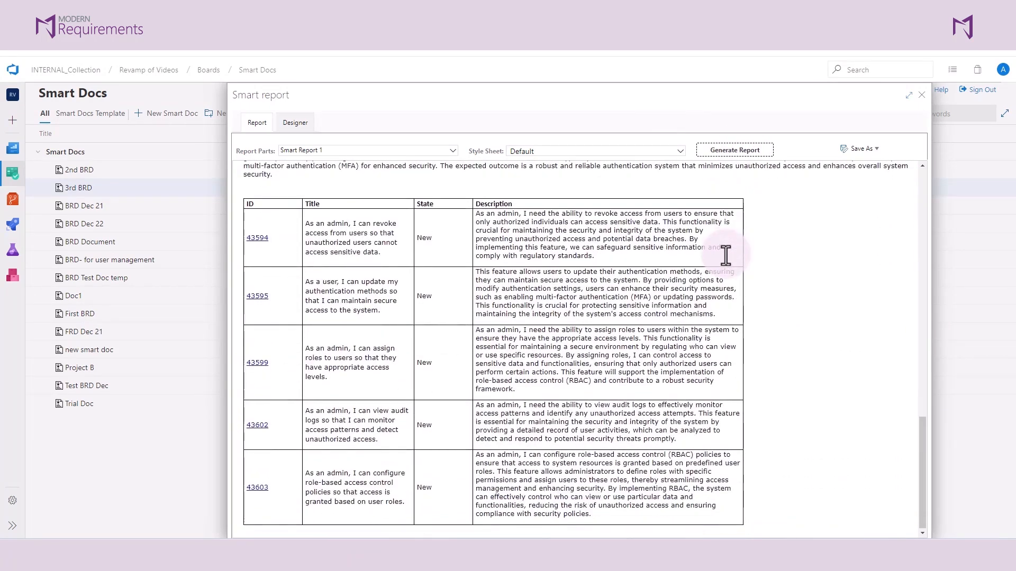
pyautogui.scroll(3, 725, 255)
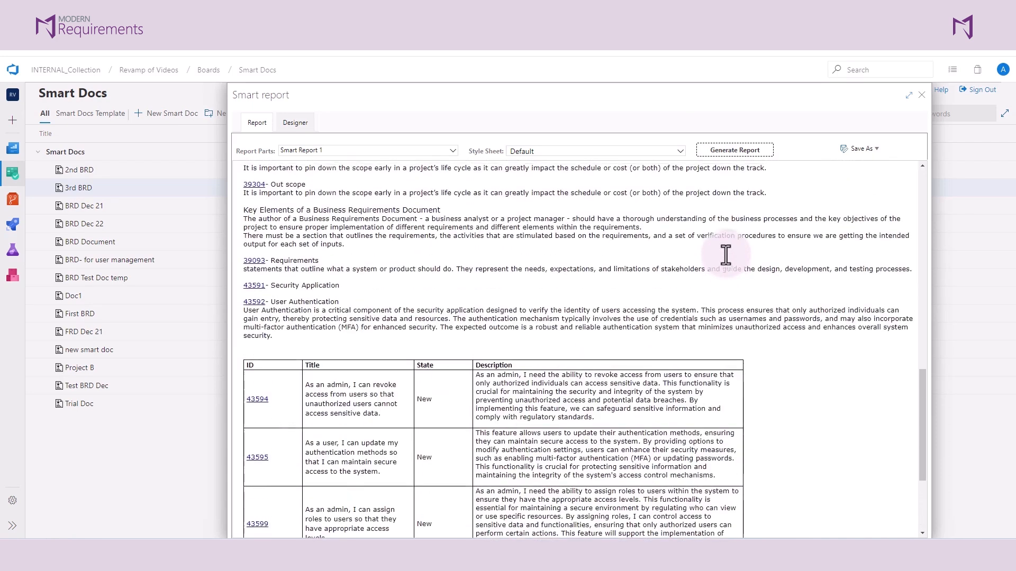
pyautogui.scroll(5, 726, 256)
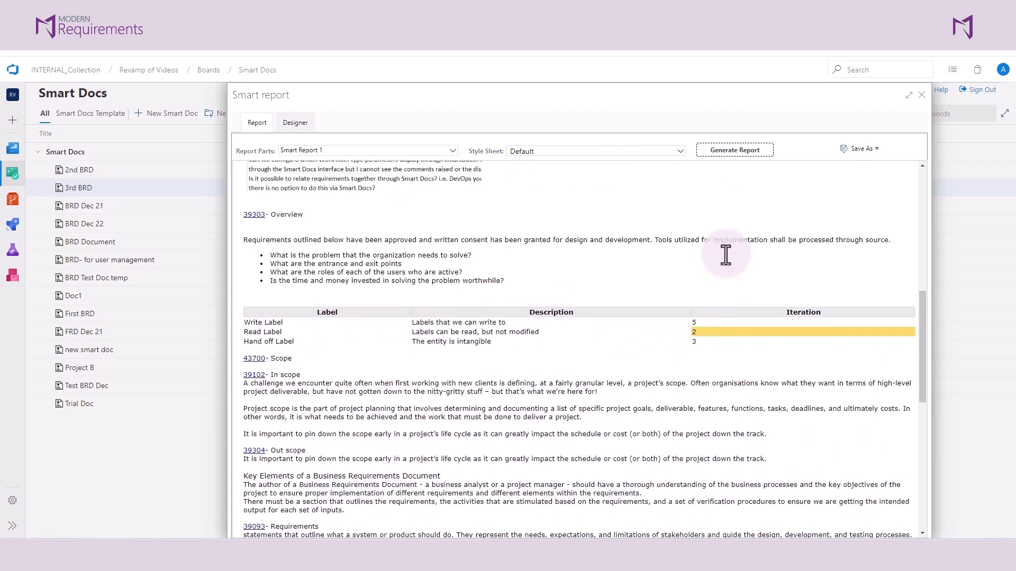
pyautogui.scroll(6, 725, 255)
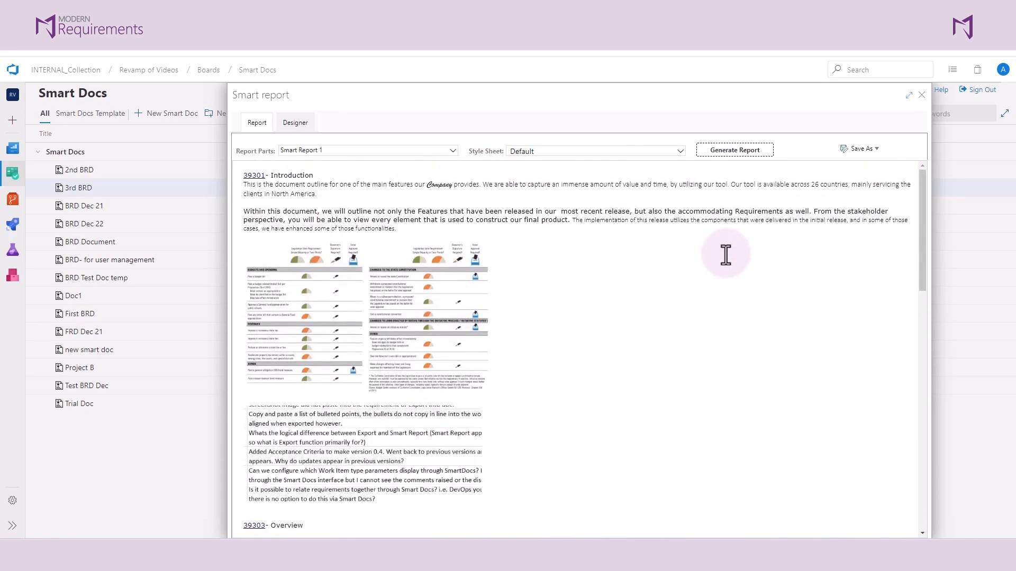